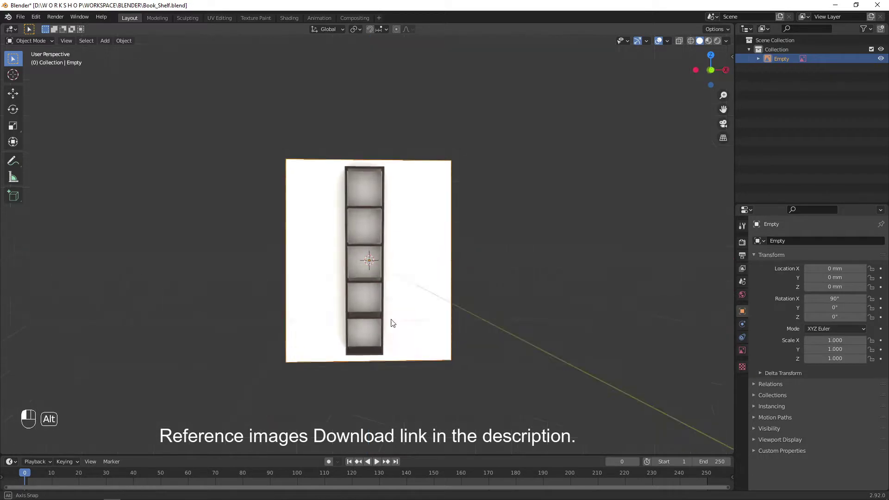
Move the bookshelf reference image back behind the origin along the Y axis and set its opacity to 0.2
key(g)
click(221, 313)
click(743, 350)
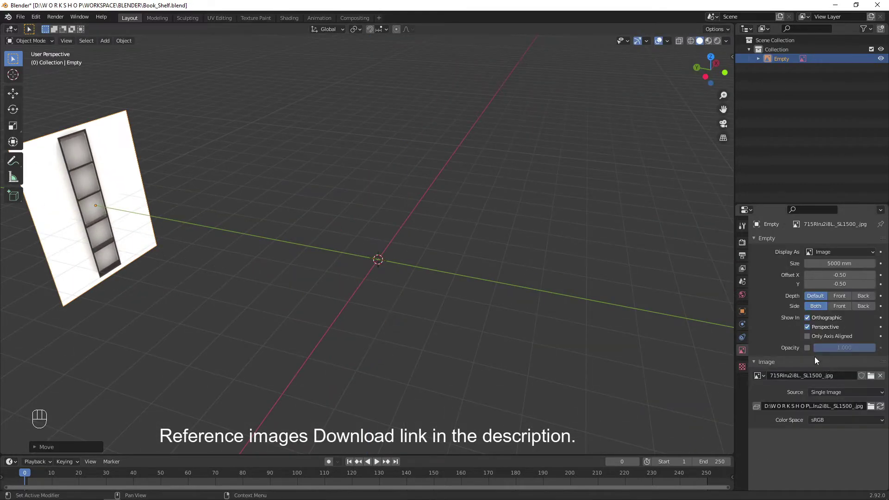
text(0.2)
key(Return)
In front view, shift the reference image along the X axis to centre the shelf on the vertical axis
key(grave)
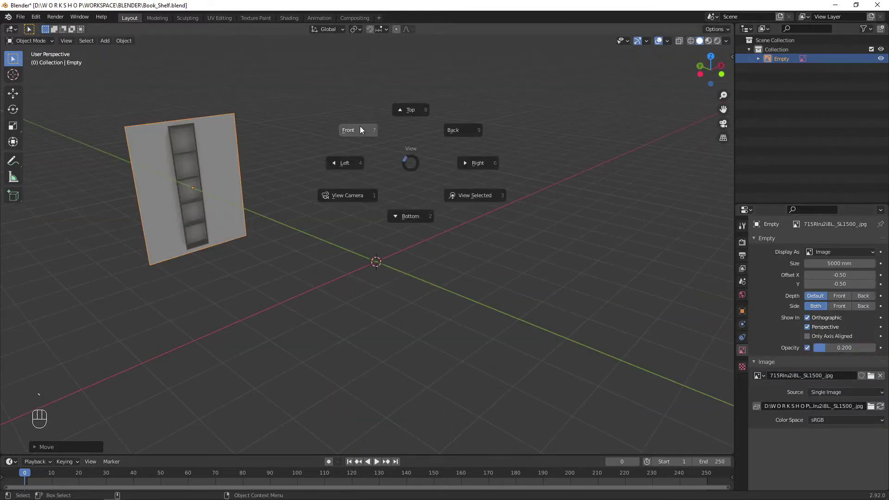
click(356, 127)
key(g)
key(x)
click(430, 236)
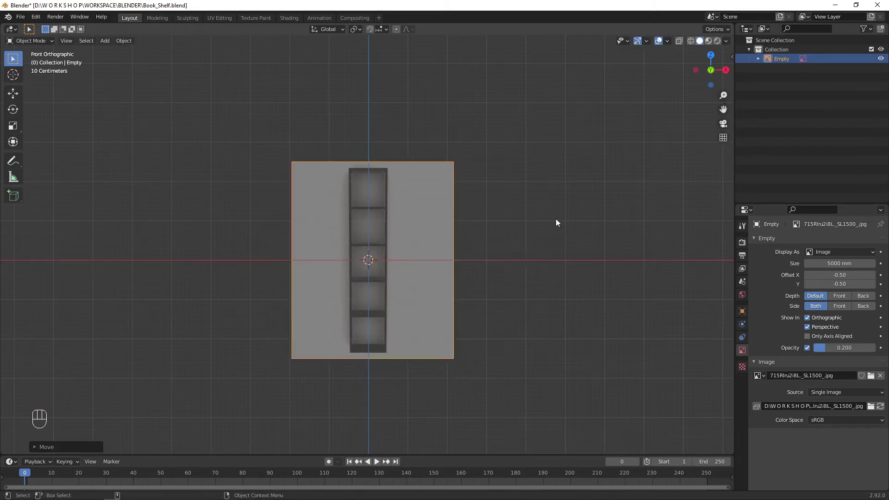
Show the selectability toggles in the Outliner and make the reference image Empty unselectable
click(557, 219)
alt+drag(673, 183, 685, 198)
click(865, 29)
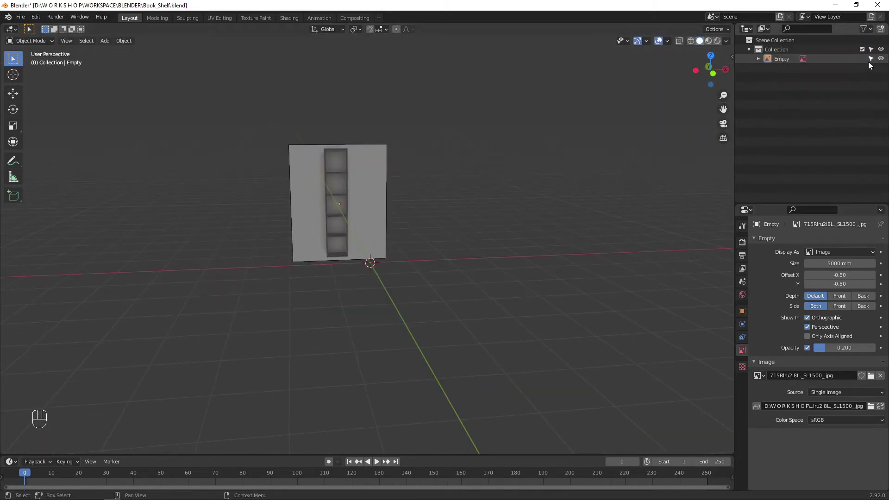
Add a cube in front view and scale it down to roughly the shelf's width
key(KP_1)
key(shift+a)
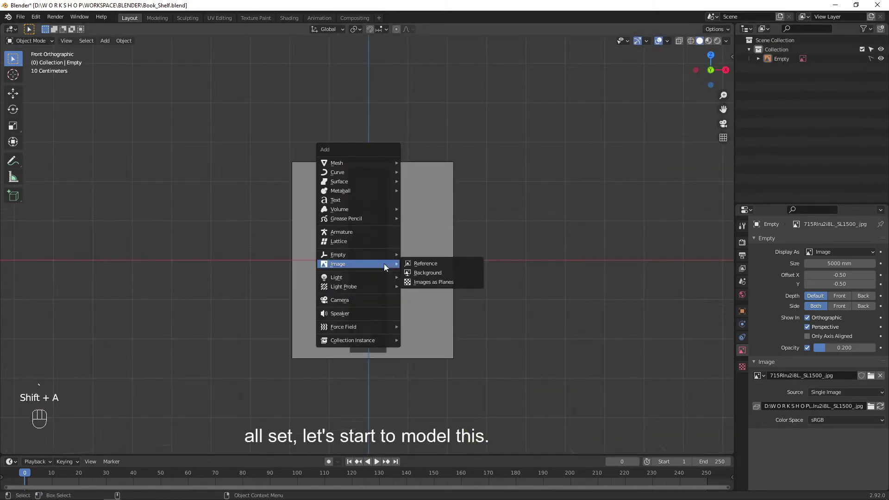
mouse_move(362, 161)
click(456, 175)
key(s)
click(483, 249)
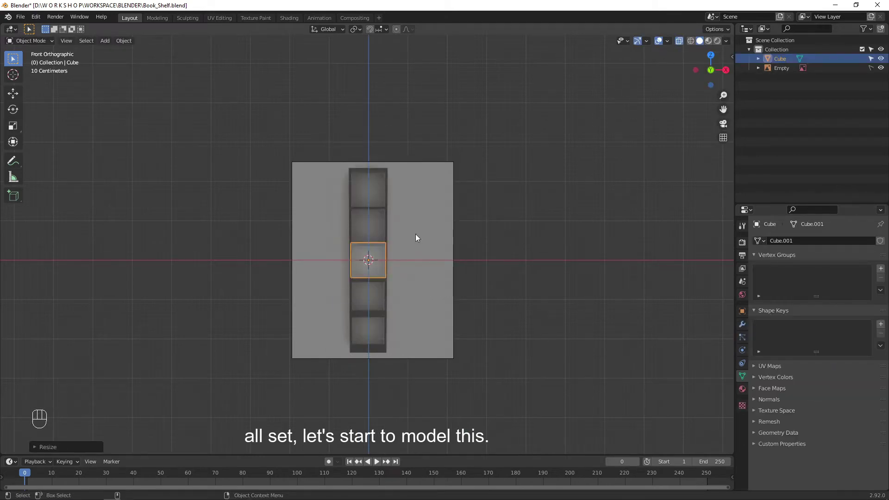
In Edit Mode, lower the cube's bottom vertices along Z to the base of the reference shelf
key(Tab)
key(g)
key(z)
click(368, 372)
Lower the cube's top vertices along Z to flatten it into a thin panel at the shelf's base
drag(409, 220, 342, 289)
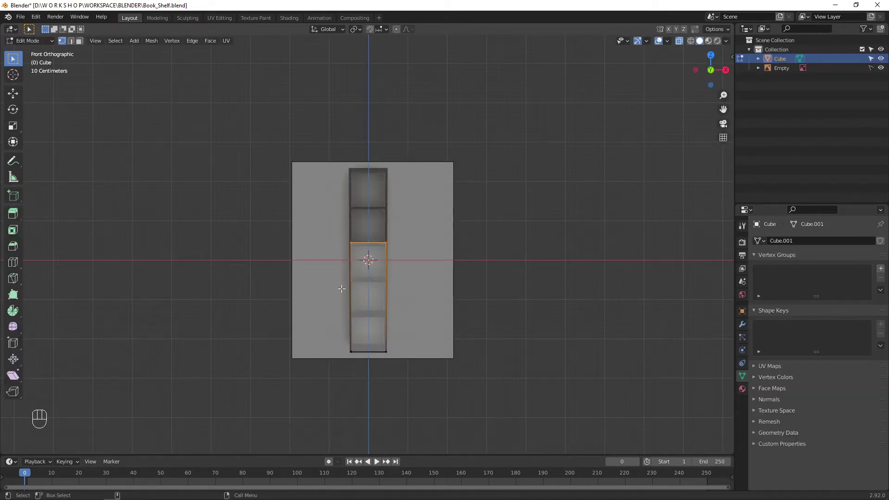
key(g)
key(z)
click(341, 389)
alt+middle_drag(341, 390, 349, 271)
alt+right_drag(348, 270, 533, 65)
alt+middle_drag(533, 64, 504, 185)
alt+right_drag(505, 185, 483, 257)
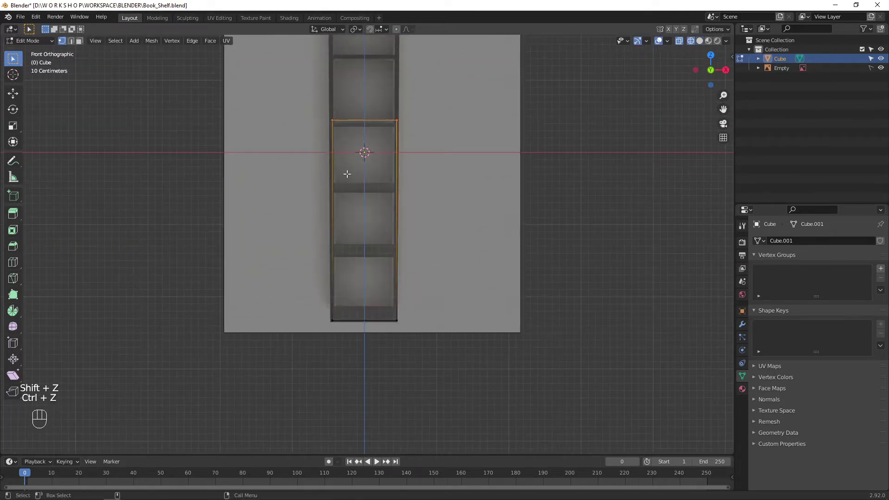
key(g)
key(z)
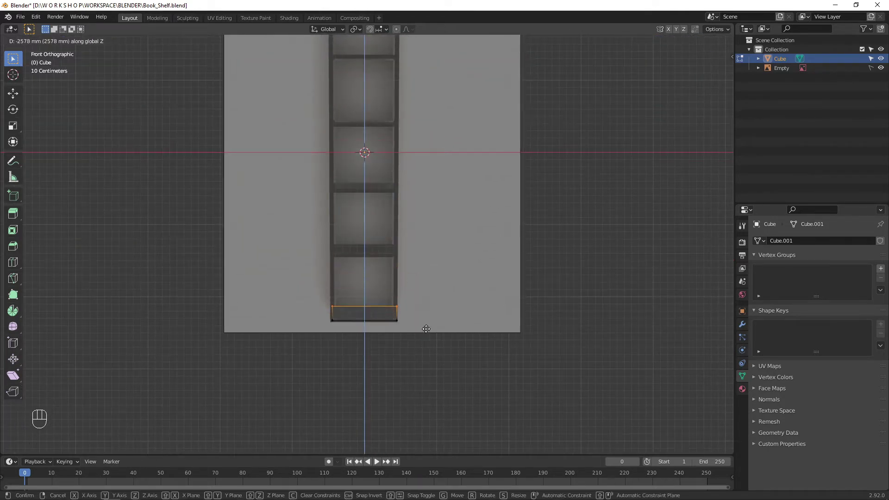
click(430, 339)
Lower the panel's bottom vertices along Z to the bottom edge of the reference shelf
scroll(436, 320, up, 4)
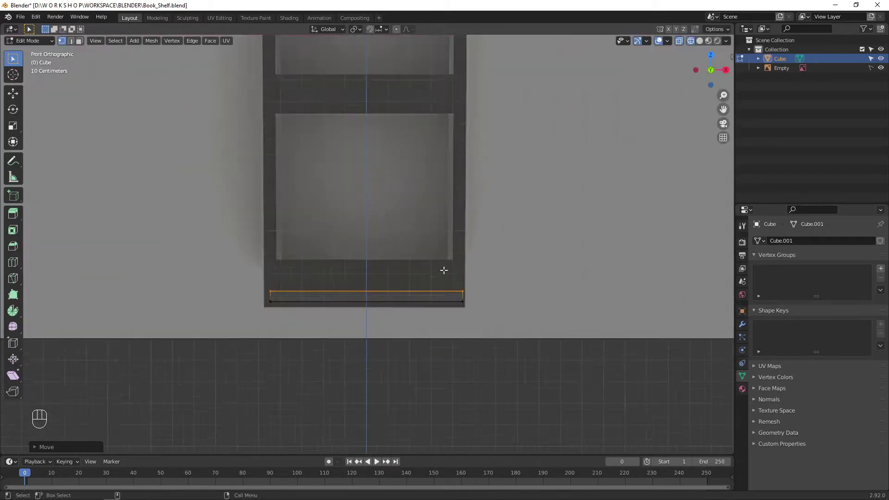
key(alt+Tab)
key(alt+Tab)
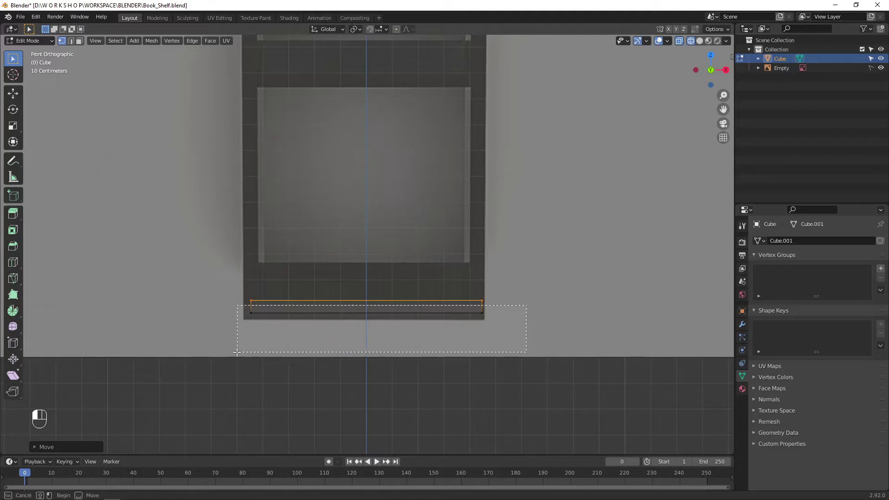
key(g)
key(z)
click(381, 333)
Move the panel's right and left end vertices outward along X to match the outer edges of the reference shelf
drag(454, 341, 521, 290)
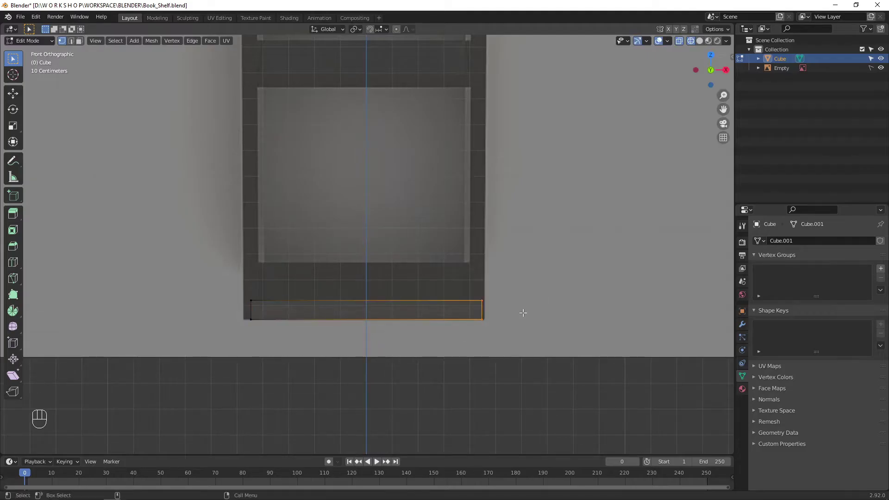
key(g)
key(z)
click(526, 312)
drag(221, 283, 318, 334)
key(x)
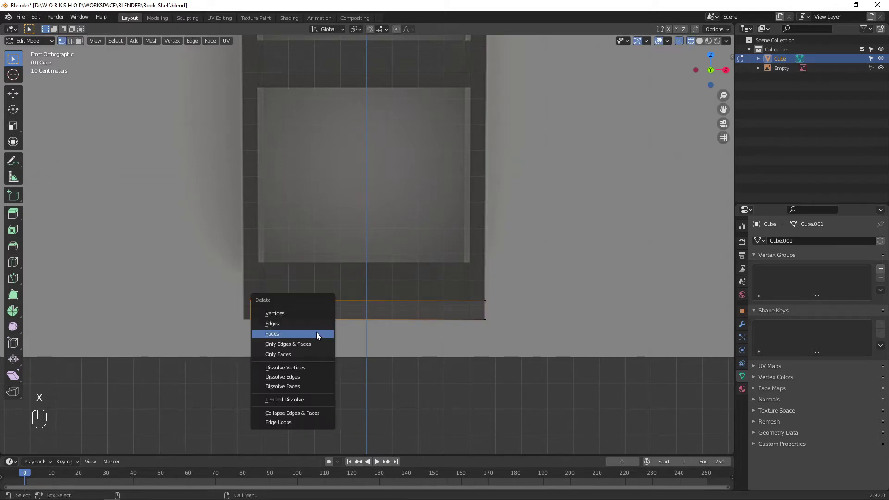
key(g)
key(x)
click(335, 291)
drag(509, 283, 470, 342)
key(g)
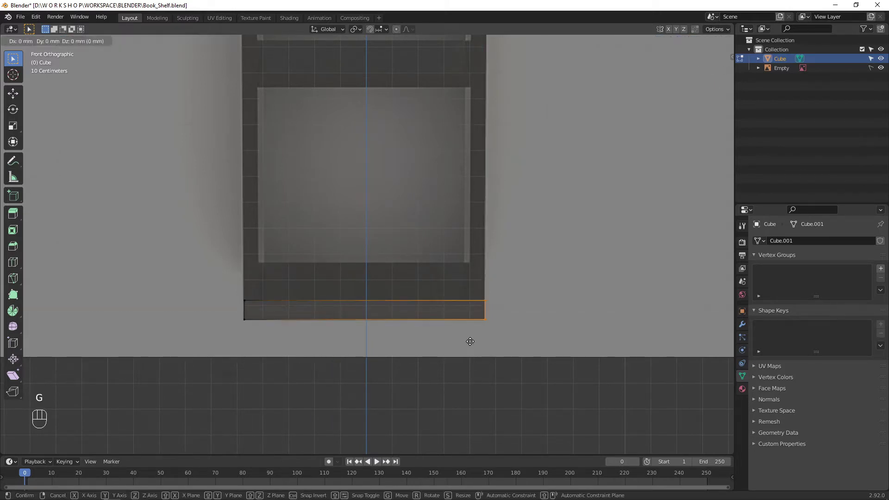
click(471, 341)
Thin the base panel by lowering its top vertices about 16 mm along Z
drag(509, 281, 232, 305)
key(g)
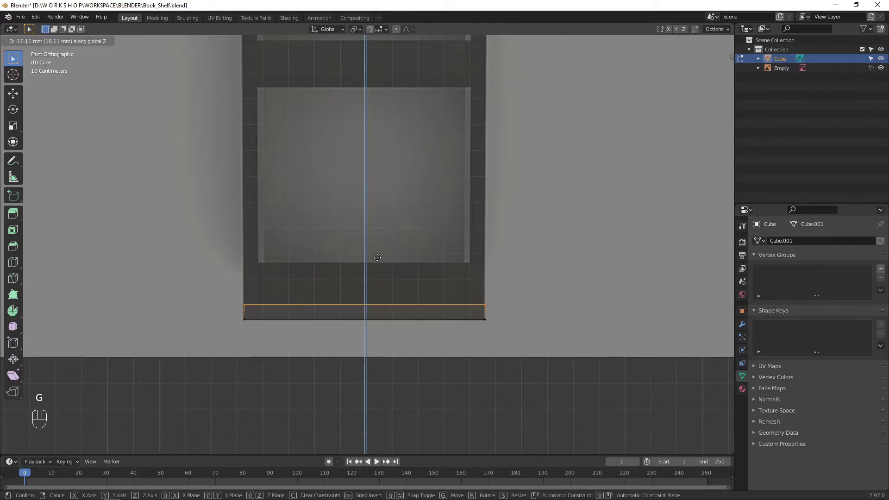
click(378, 257)
click(514, 313)
Move the panel's right end vertices about 460 mm inward along X to the centre line, keeping only the left half
alt+middle_drag(526, 191, 556, 270)
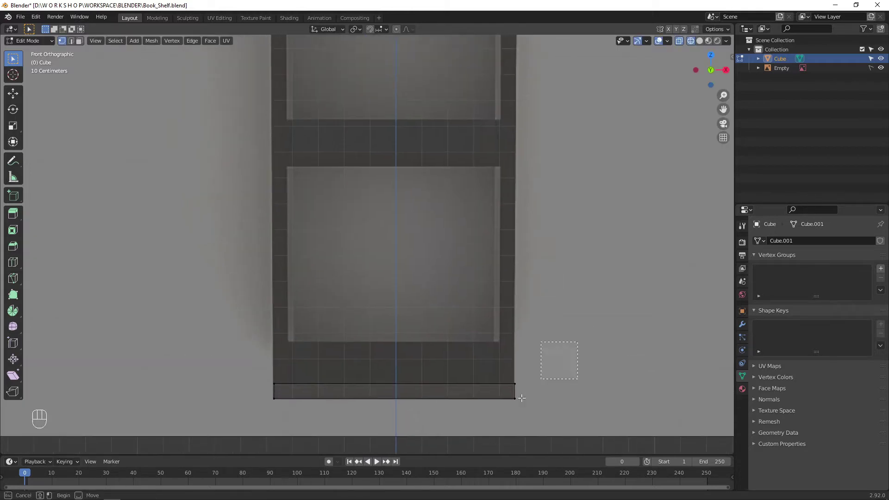
drag(522, 398, 512, 402)
key(g)
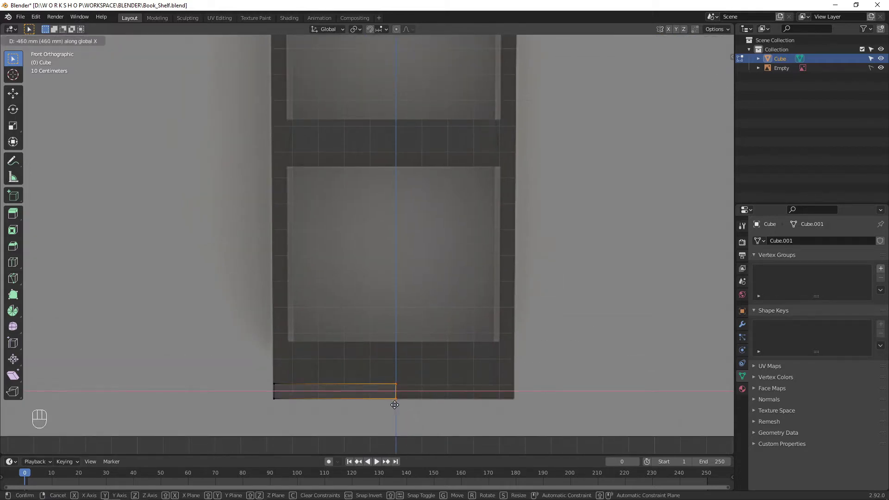
click(395, 405)
key(g)
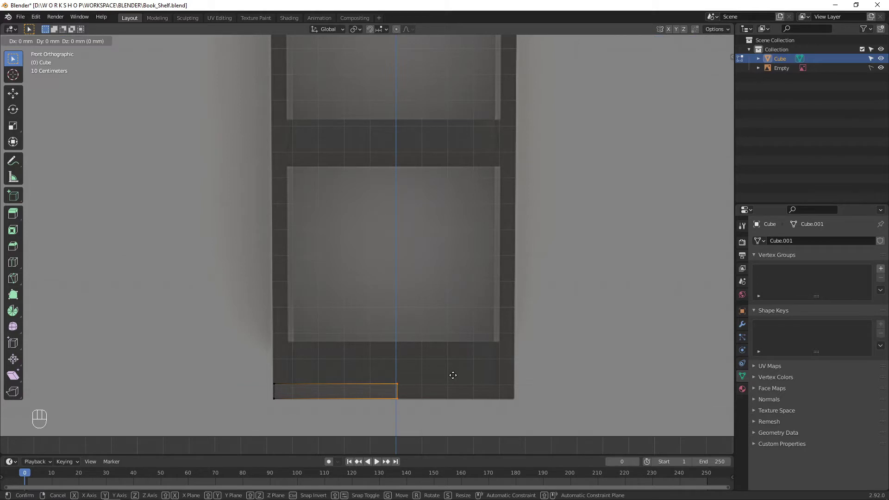
click(452, 378)
click(477, 306)
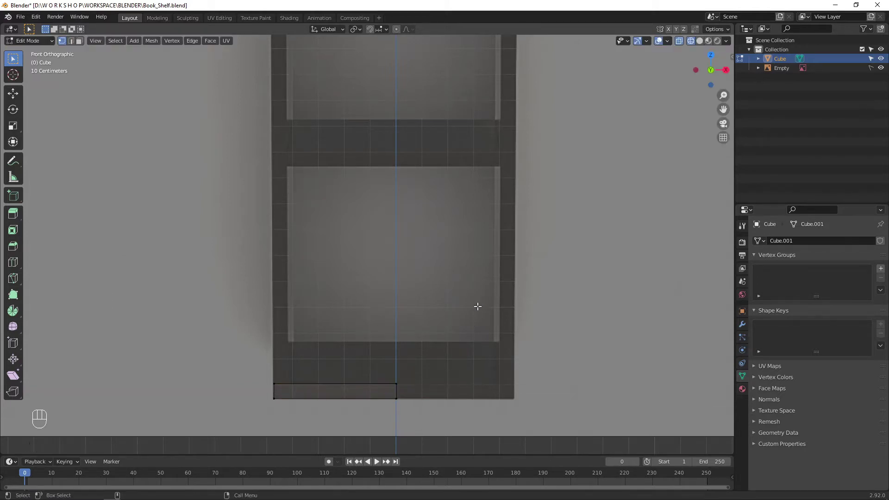
Add a loop cut across the half panel and slide it close to the left end, marking the side board's thickness
alt+middle_drag(391, 306, 410, 315)
key(ctrl+r)
click(340, 393)
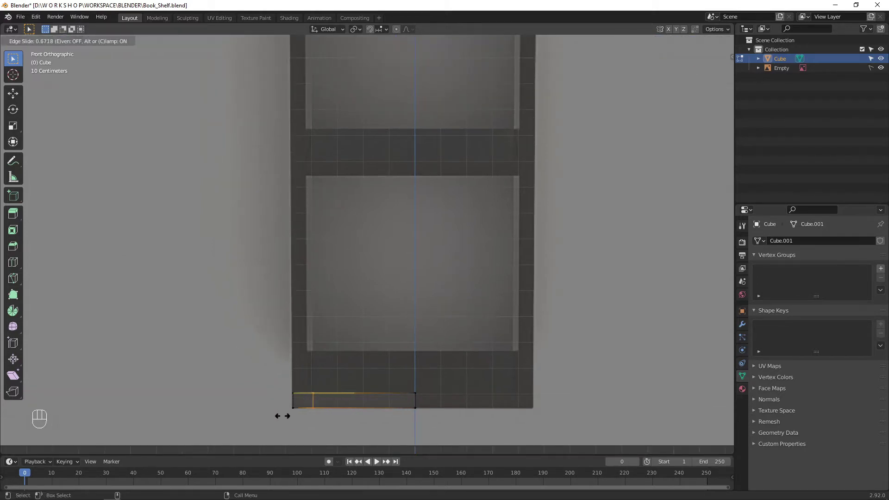
click(277, 423)
Extrude the narrow top face at the base panel's left end upward to start the side board
middle_drag(352, 341, 326, 340)
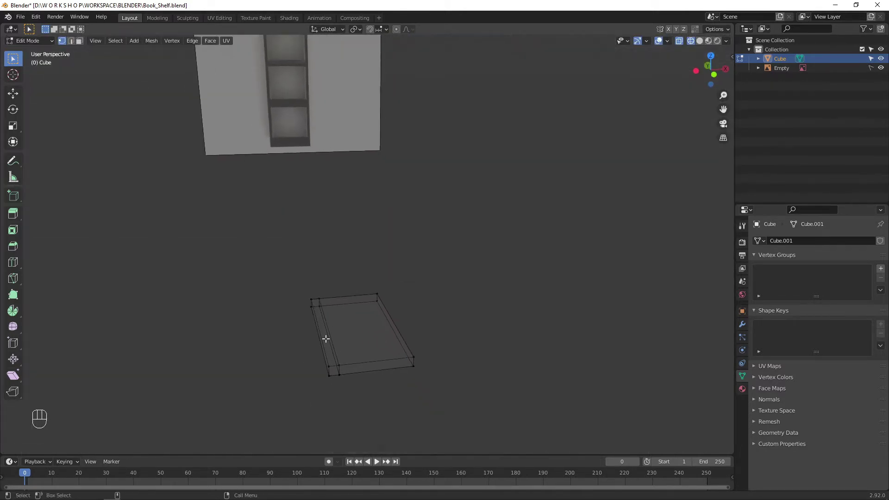
key(grave)
click(304, 280)
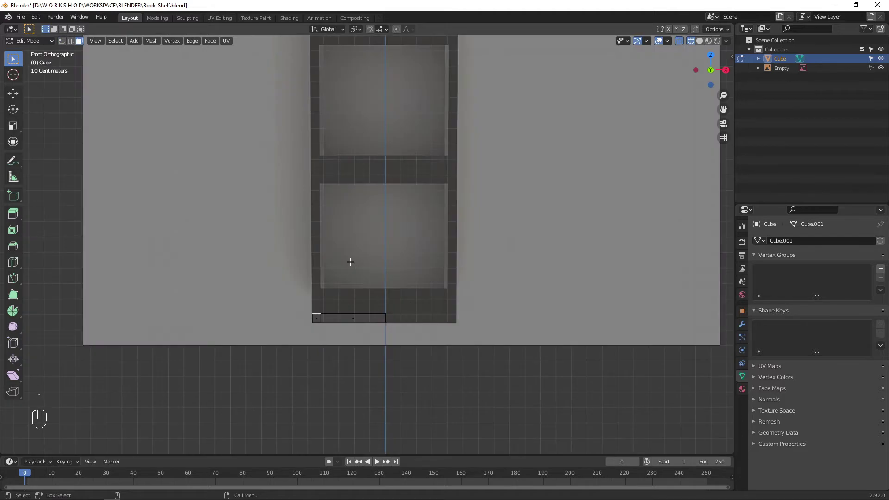
key(g)
click(350, 263)
key(ctrl+e)
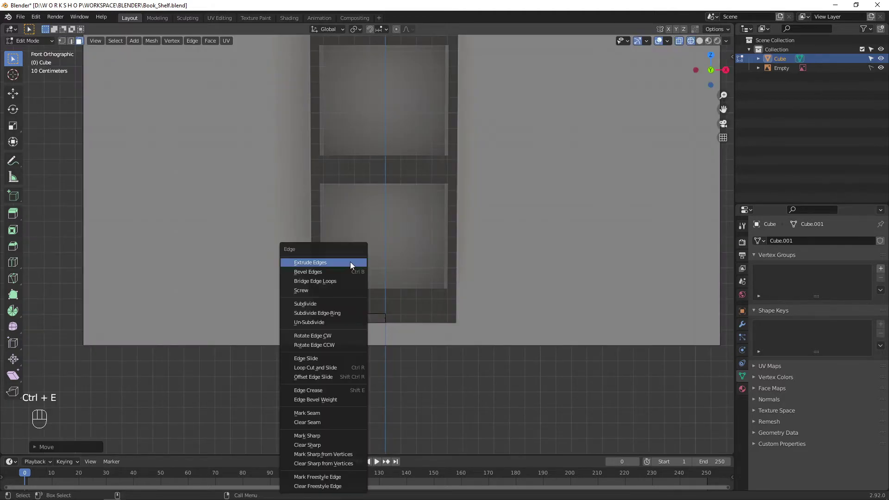
key(e)
click(354, 49)
Raise the side board's top face along Z to the top edge of the reference shelf
alt+middle_drag(386, 104, 375, 379)
key(g)
middle_click(369, 221)
click(380, 367)
alt+middle_drag(387, 39, 396, 293)
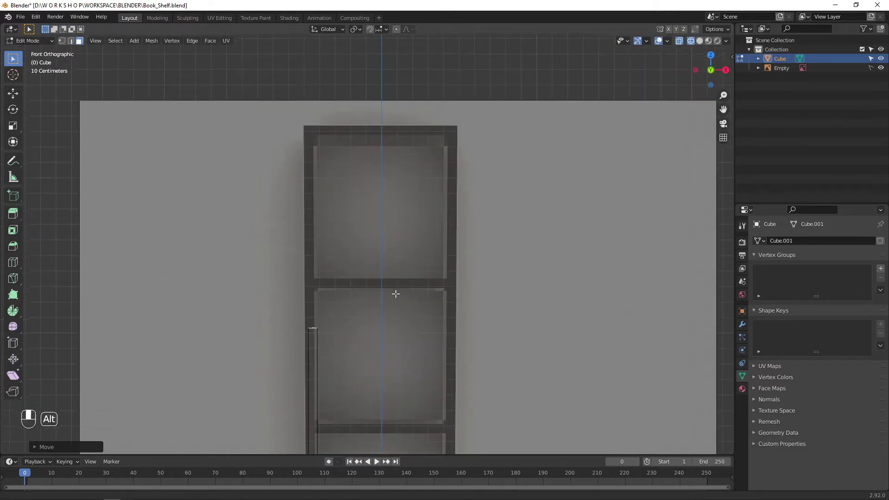
key(g)
click(415, 91)
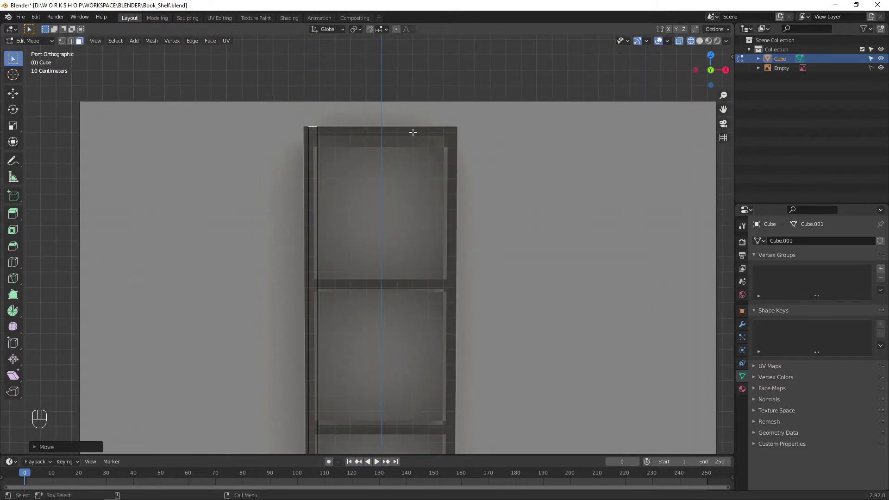
Add eight evenly spaced horizontal loop cuts along the height of the side board
alt+drag(408, 325, 403, 297)
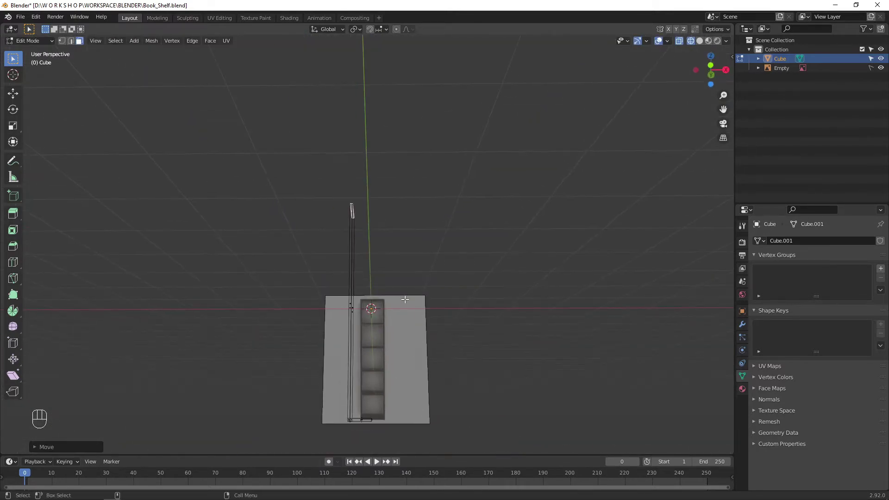
key(grave)
click(352, 262)
scroll(367, 315, up, 3)
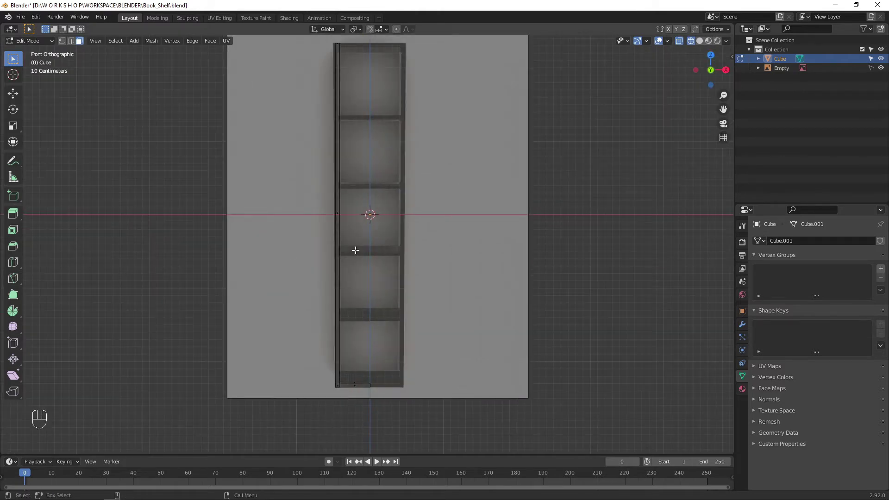
alt+middle_drag(354, 352, 350, 308)
scroll(350, 320, up, 2)
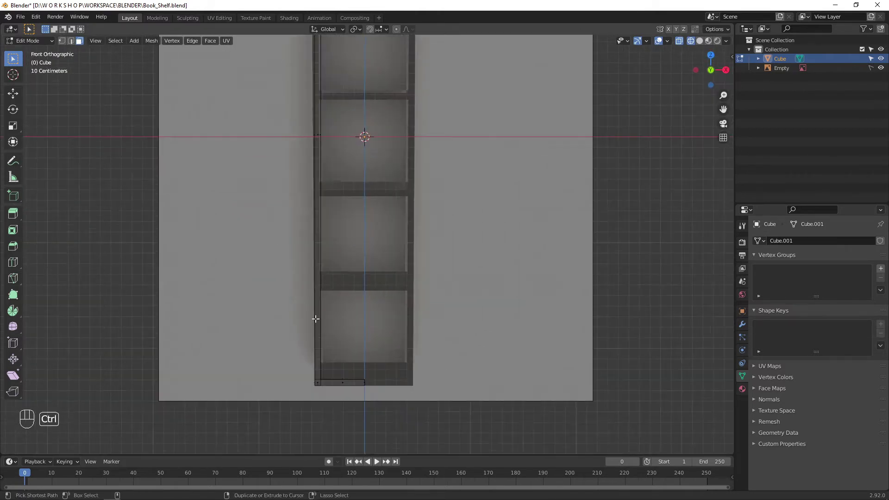
key(ctrl+r)
click(313, 318)
right_click(357, 308)
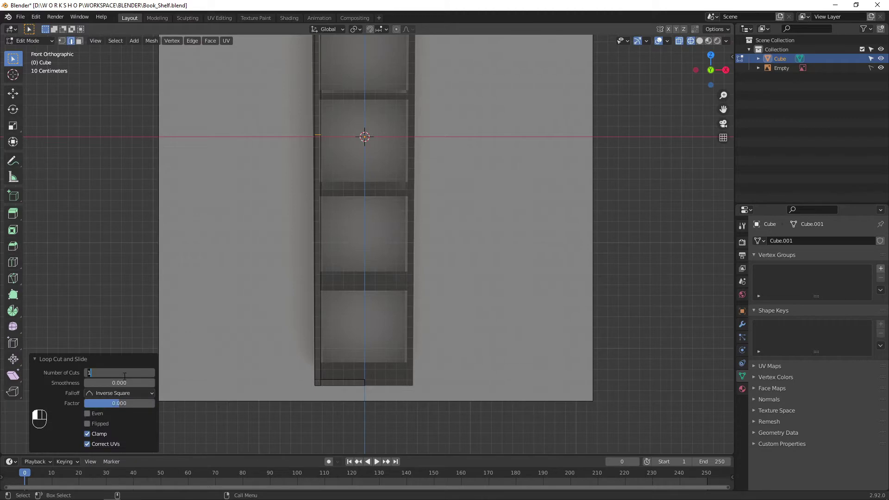
click(320, 318)
Slide the two lowest edge loops of the side board to the front edges of the lowest intermediate shelf
scroll(334, 319, up, 4)
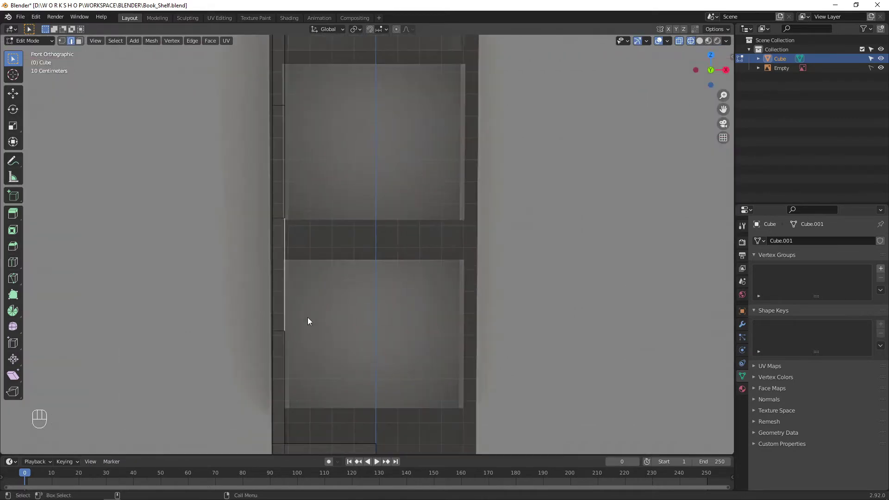
key(1)
drag(328, 321, 267, 349)
key(g)
key(g)
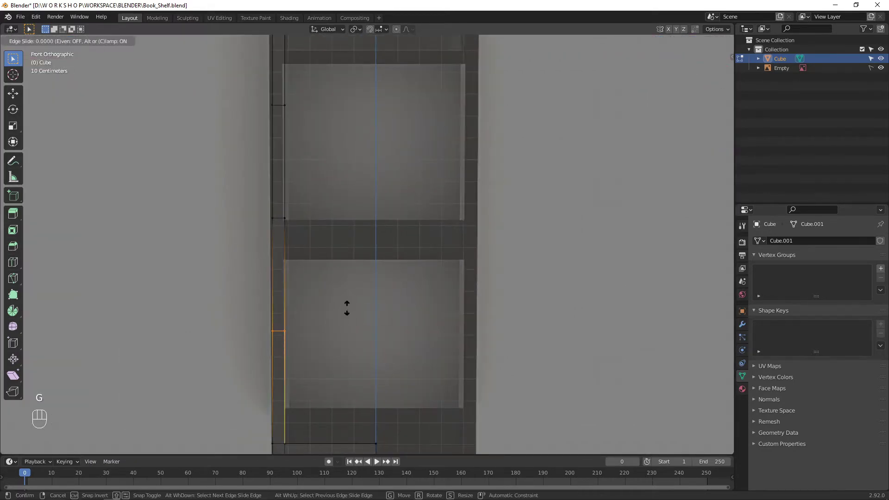
click(329, 273)
click(351, 226)
Slide the third and fourth edge loops to the lower and upper edges of the second intermediate shelf
alt+middle_drag(351, 236, 350, 208)
alt+middle_drag(348, 96, 356, 294)
drag(265, 296, 360, 257)
key(g)
key(g)
right_click(363, 209)
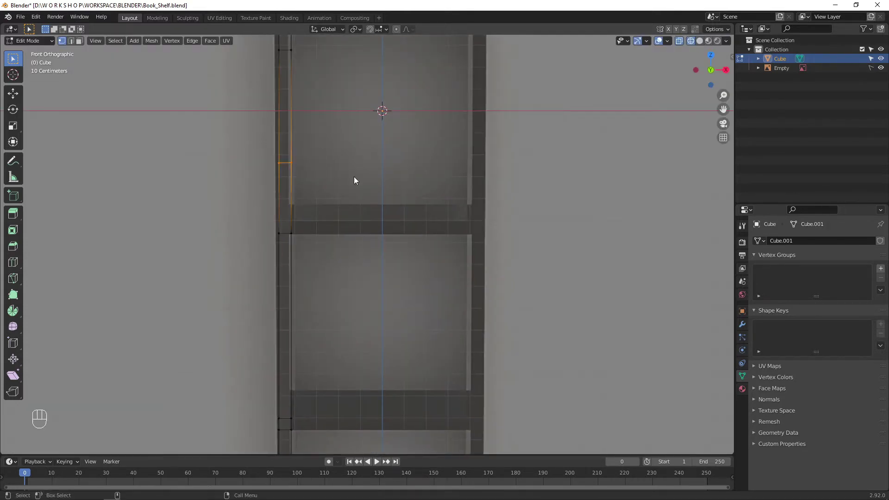
key(g)
key(g)
click(357, 249)
click(348, 195)
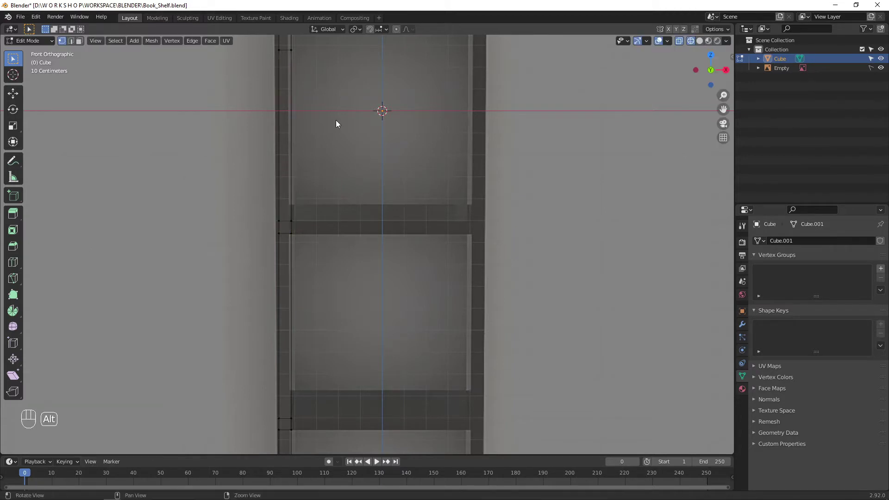
Slide the fifth and sixth edge loops to the lower and upper edges of the third intermediate shelf
alt+middle_drag(335, 121, 349, 351)
drag(320, 264, 285, 302)
key(g)
key(g)
click(330, 276)
drag(327, 147, 247, 200)
key(g)
key(g)
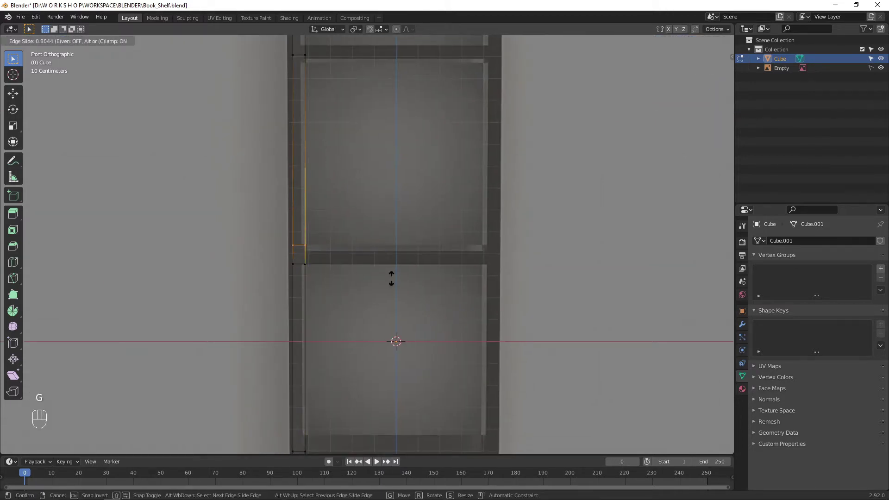
click(346, 203)
Slide the seventh and eighth edge loops to the lower and upper edges of the fourth intermediate shelf
shift+middle_drag(347, 203, 346, 267)
click(348, 298)
key(g)
key(g)
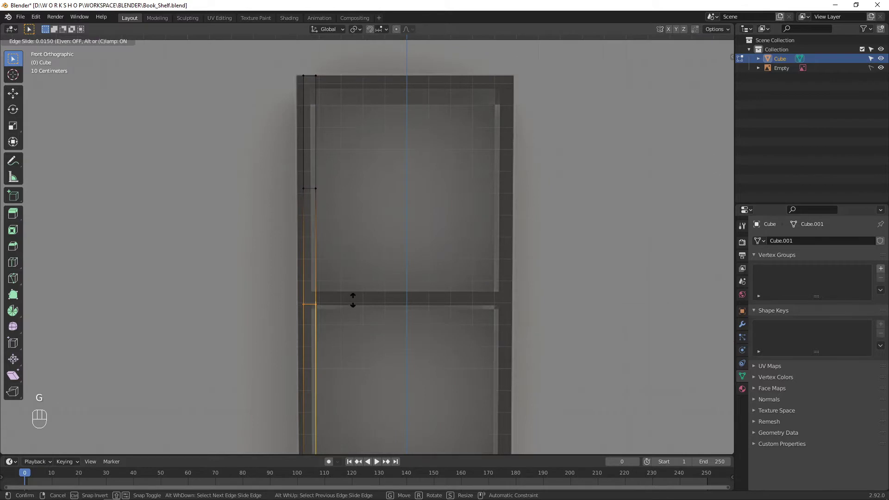
click(353, 301)
click(373, 200)
key(g)
key(g)
click(378, 301)
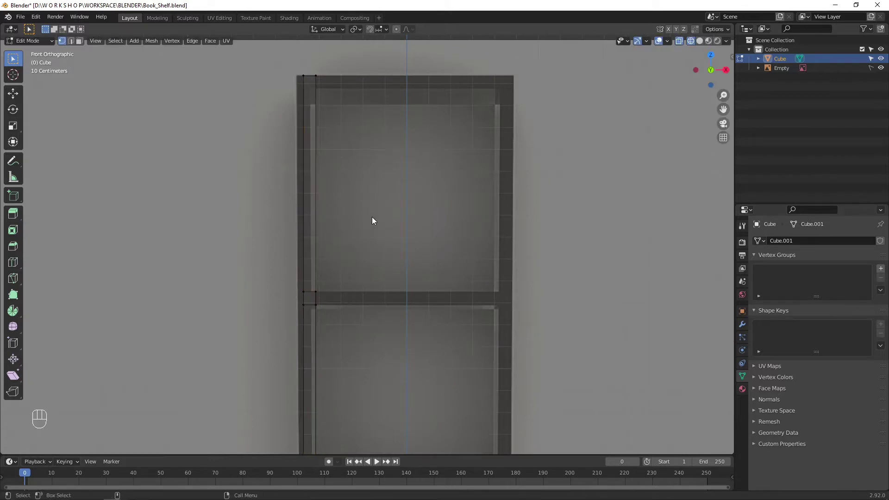
Add one horizontal loop cut in the uppermost section of the side board and slide it to the top panel's lower edge
ctrl+scroll(332, 212, up, 5)
key(ctrl+r)
click(318, 204)
right_click(317, 221)
key(g)
key(g)
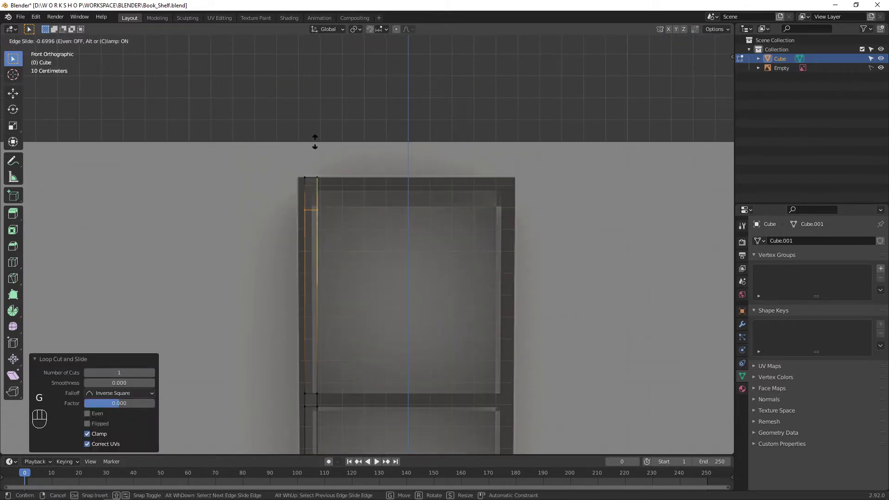
click(324, 122)
Set the mesh selection to faces and the viewport shading to solid for the complete side board
ctrl+scroll(288, 220, down, 8)
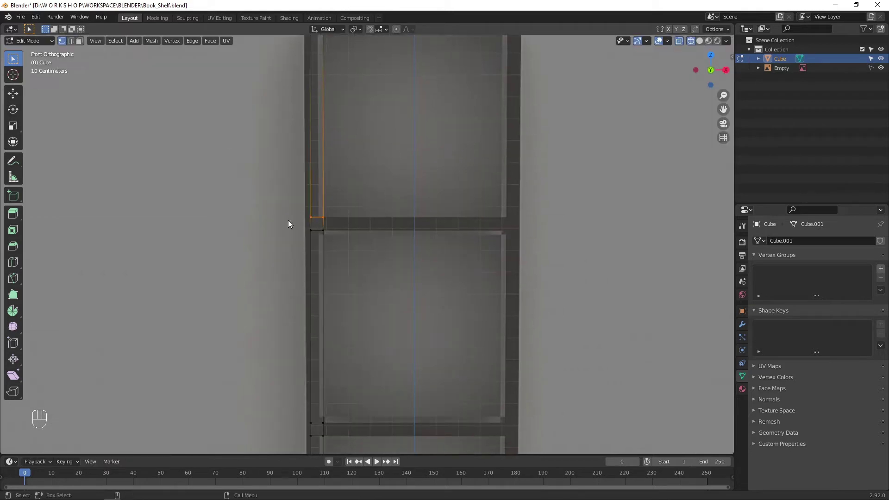
click(396, 185)
scroll(391, 201, down, 6)
shift+middle_drag(392, 324, 388, 249)
shift+middle_drag(410, 361, 394, 305)
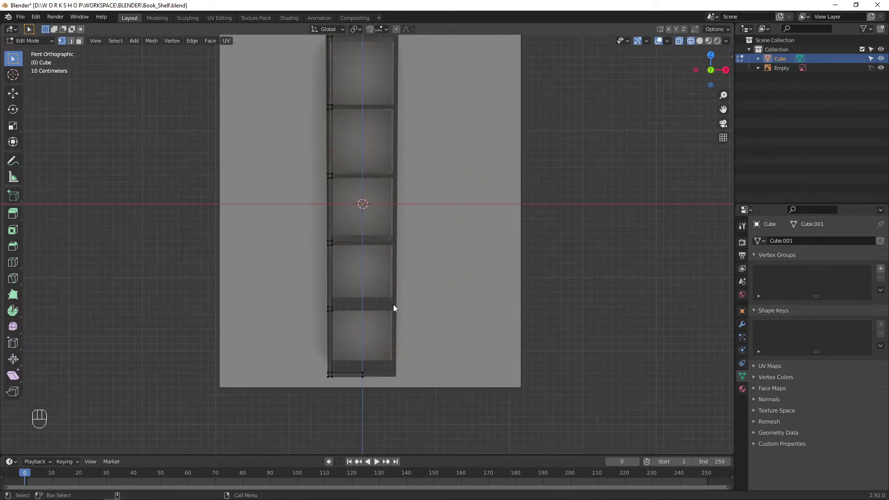
scroll(413, 272, down, 2)
mouse_move(403, 280)
alt+mouse_down()
mouse_move(391, 294)
mouse_move(342, 284)
mouse_move(393, 286)
alt+mouse_up()
key(3)
click(701, 40)
scroll(366, 203, up, 6)
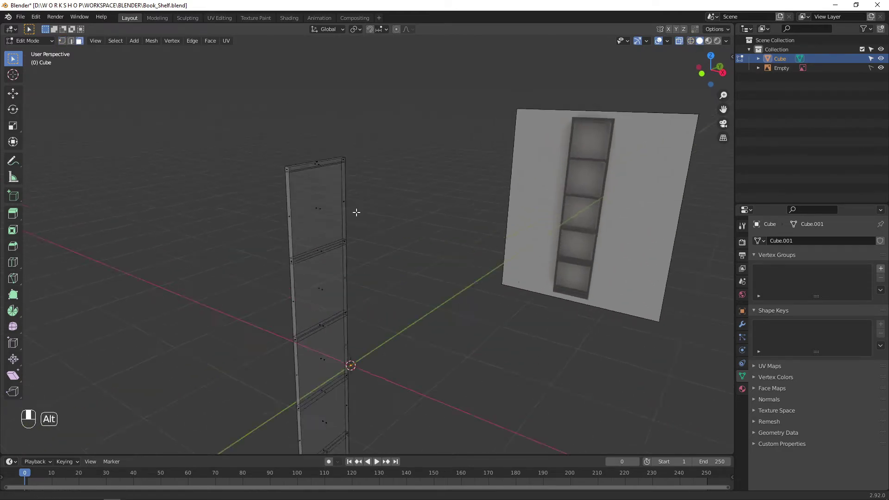
Extrude the side board's narrow inner faces at the intermediate shelf and top panel heights across to the centre line
alt+drag(284, 232, 410, 236)
shift+click(253, 65)
shift+click(252, 312)
alt+shift+drag(337, 407, 341, 276)
shift+click(303, 279)
alt+shift+drag(366, 384, 347, 180)
shift+click(301, 185)
alt+drag(394, 207, 384, 260)
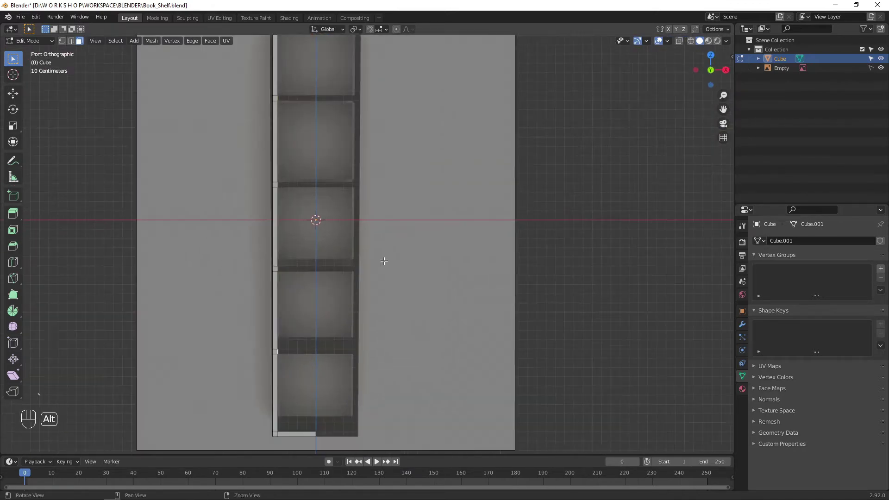
click(423, 264)
scroll(421, 253, down, 2)
key(Tab)
key(Tab)
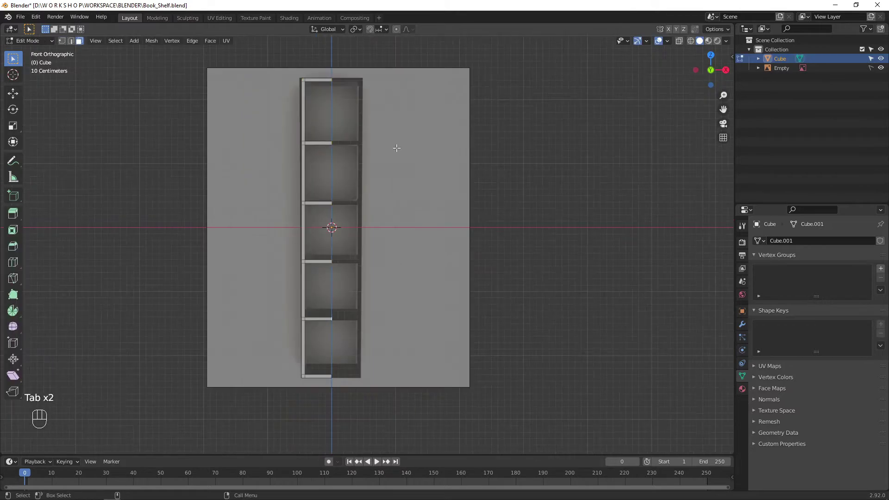
Try to align the vertices at the shelves' centre ends by scaling them to 0 along X, without X-ray
key(1)
drag(366, 67, 319, 404)
key(s)
key(x)
key(0)
key(Return)
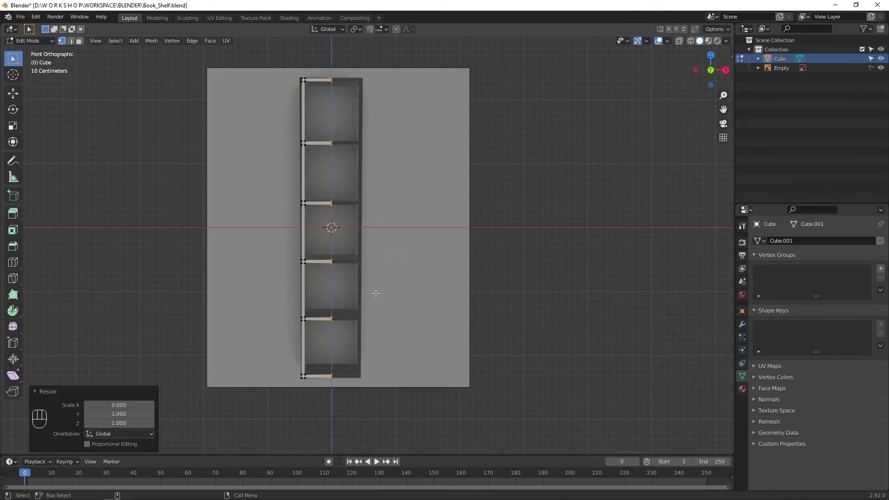
Try to edge-slide the shelf ends at the centre line, and undo the last scaling
scroll(324, 310, up, 5)
alt+middle_drag(293, 328, 448, 205)
scroll(297, 235, up, 5)
key(g)
key(g)
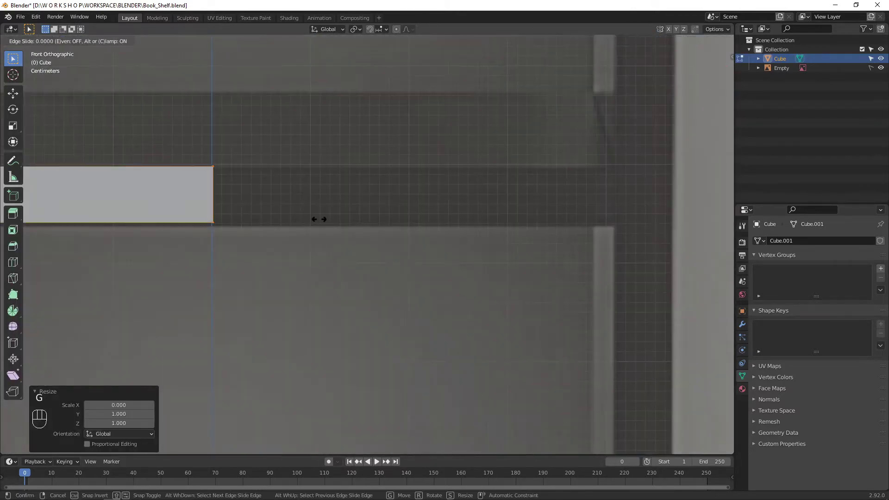
right_click(318, 217)
key(ctrl+z)
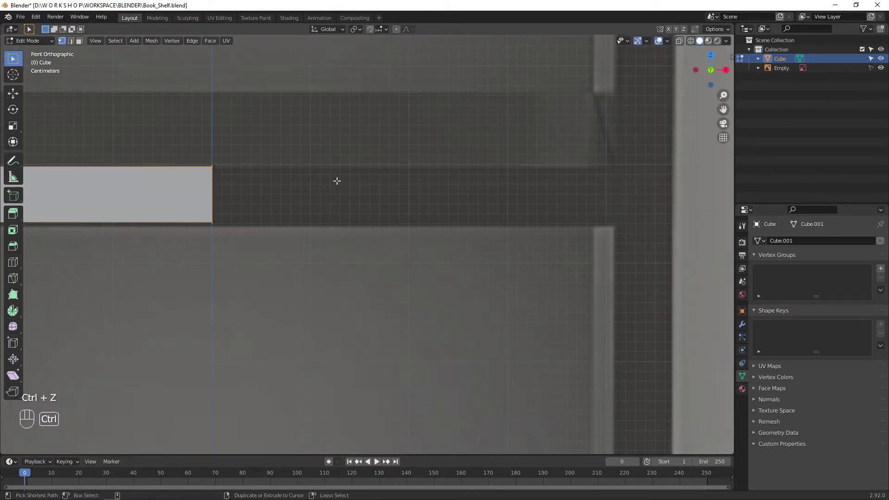
With X-ray on, scale all shelf-end vertices to 0 along X and move them along X to the centre line
scroll(337, 181, down, 10)
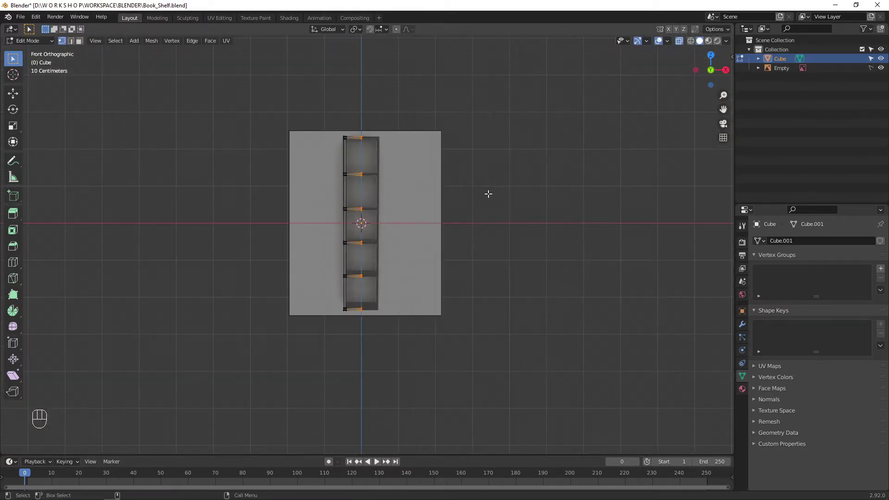
key(s)
key(0)
key(Return)
scroll(360, 258, up, 8)
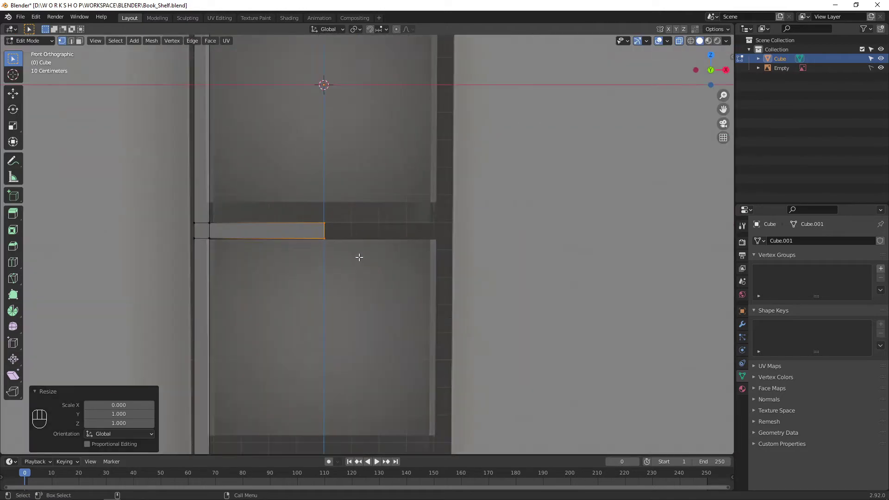
key(g)
key(x)
click(325, 239)
scroll(325, 239, down, 6)
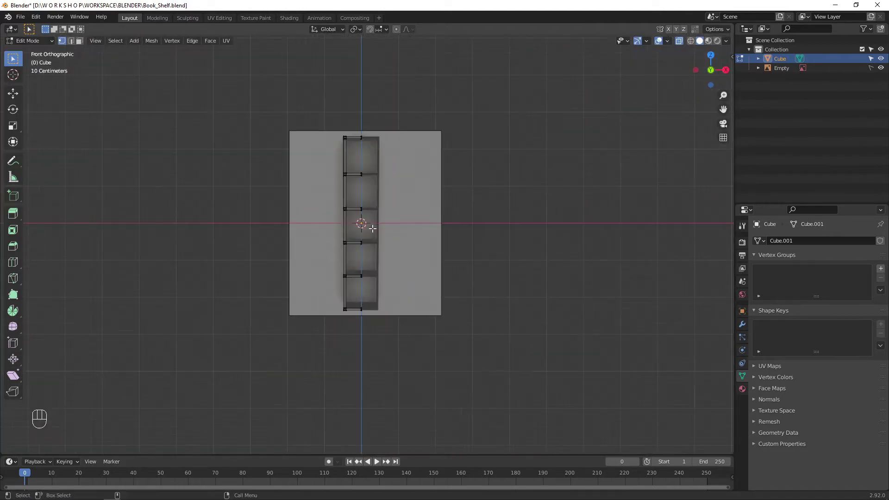
Delete the centre end faces of the top panel and the upper intermediate shelves
key(Tab)
middle_drag(326, 239, 445, 208)
scroll(392, 218, up, 6)
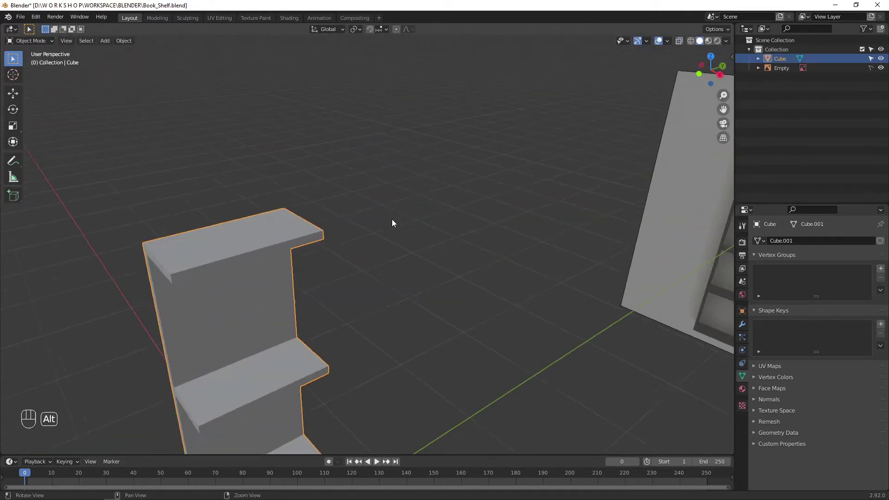
key(Tab)
key(Delete)
click(297, 266)
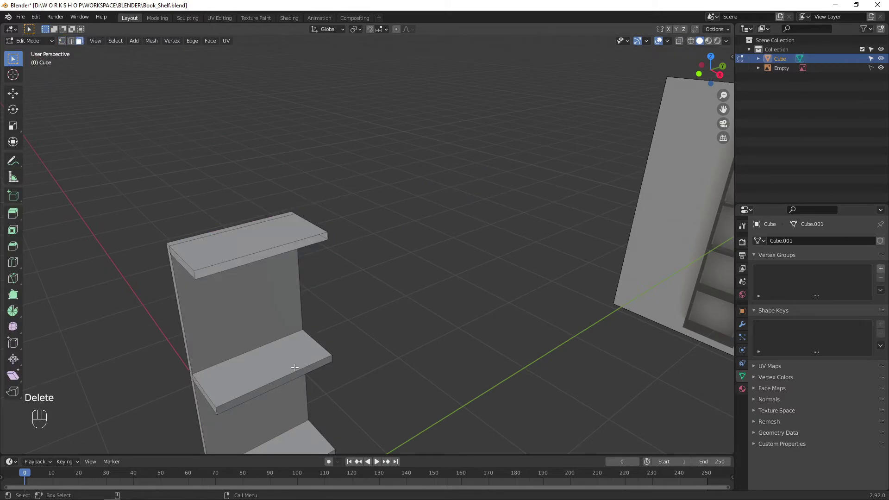
scroll(347, 315, down, 3)
key(Delete)
click(338, 304)
alt+middle_drag(408, 358, 411, 266)
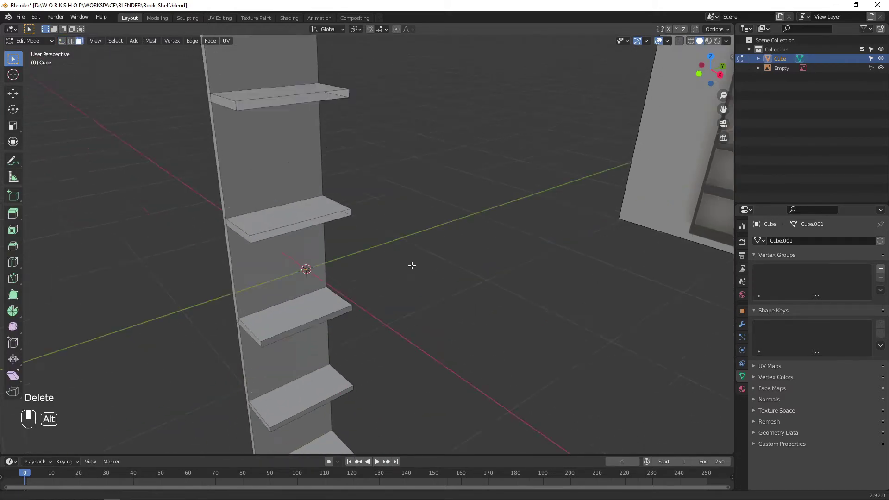
Delete the centre end faces of the remaining lower shelves and the bottom panel
click(350, 264)
key(Delete)
click(350, 264)
click(369, 268)
key(Delete)
click(369, 268)
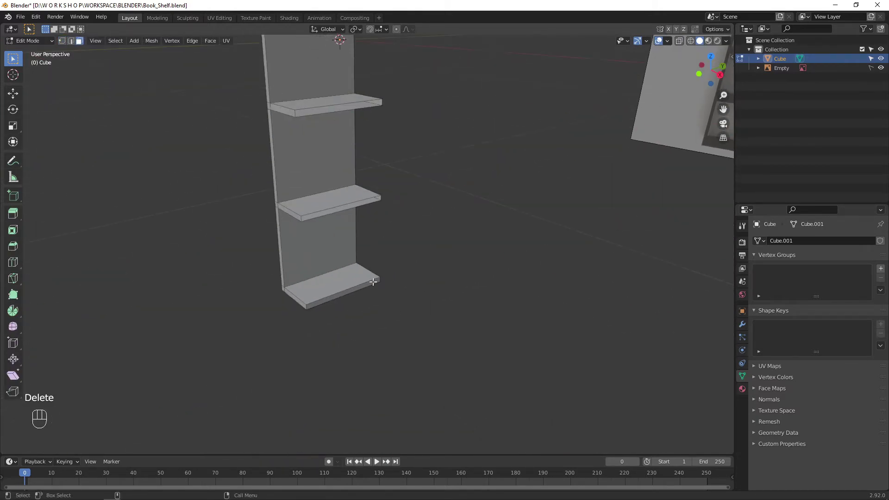
key(Delete)
click(373, 282)
Add a Mirror modifier on the X axis to the half bookshelf in Object Mode
key(Tab)
alt+middle_drag(477, 255, 709, 279)
key(Tab)
key(1)
key(Tab)
click(743, 324)
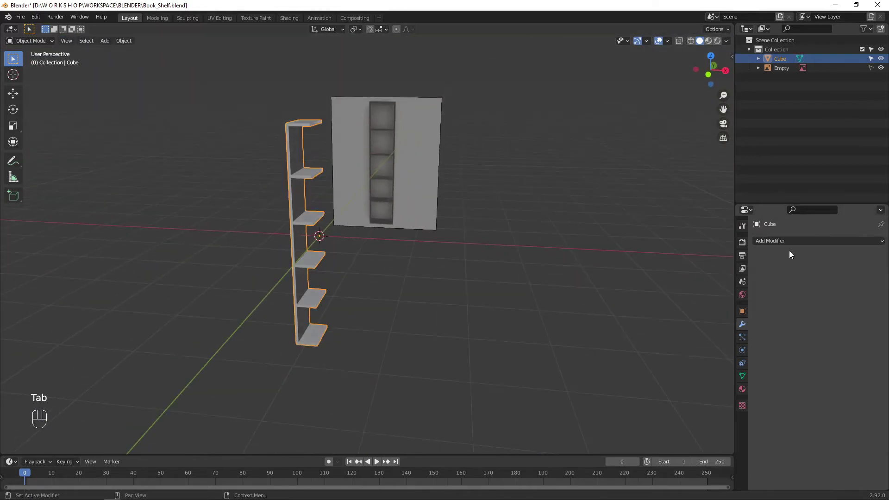
click(789, 241)
click(667, 339)
Examine the mirrored bookshelf from several sides and the centre seam of its top panel in front view
alt+middle_drag(579, 324, 369, 304)
alt+drag(369, 304, 388, 340)
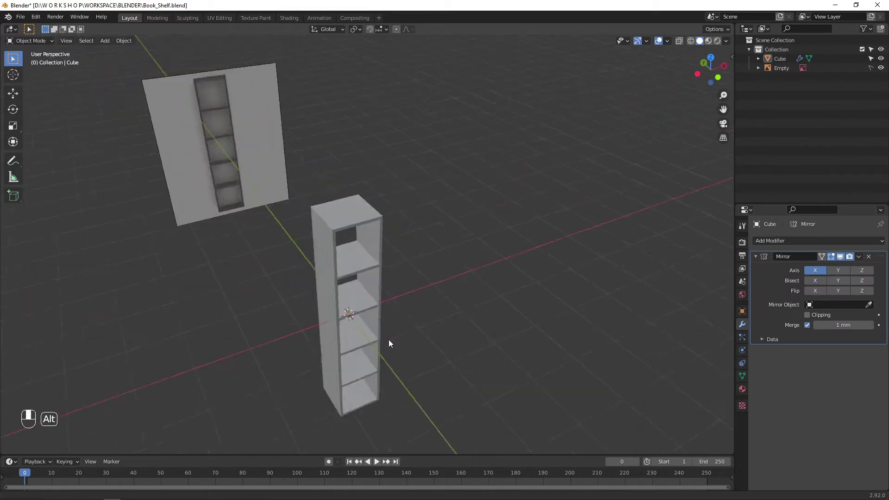
alt+right_drag(388, 340, 479, 330)
alt+drag(479, 330, 502, 273)
click(368, 210)
key(1)
alt+middle_drag(502, 273, 451, 337)
alt+right_drag(451, 337, 516, 198)
scroll(516, 198, up, 4)
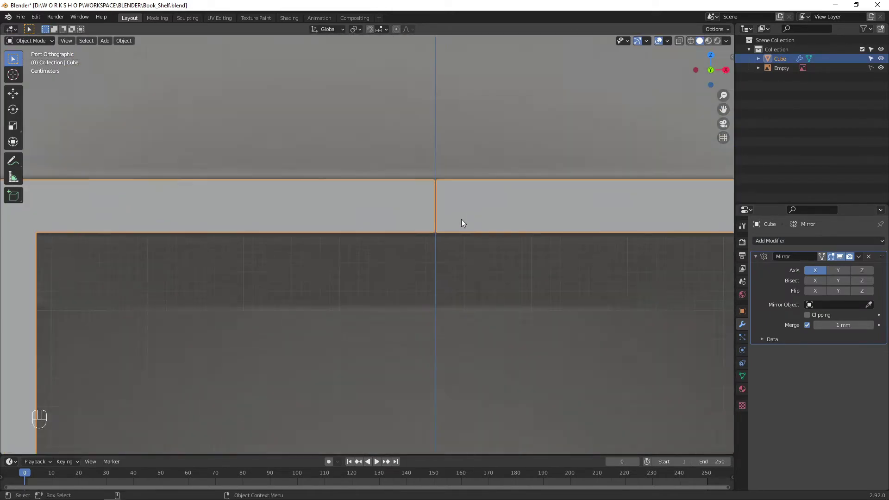
Try to close the seam by moving the whole mirrored object along X, and undo the move
key(g)
key(x)
click(375, 253)
key(ctrl+z)
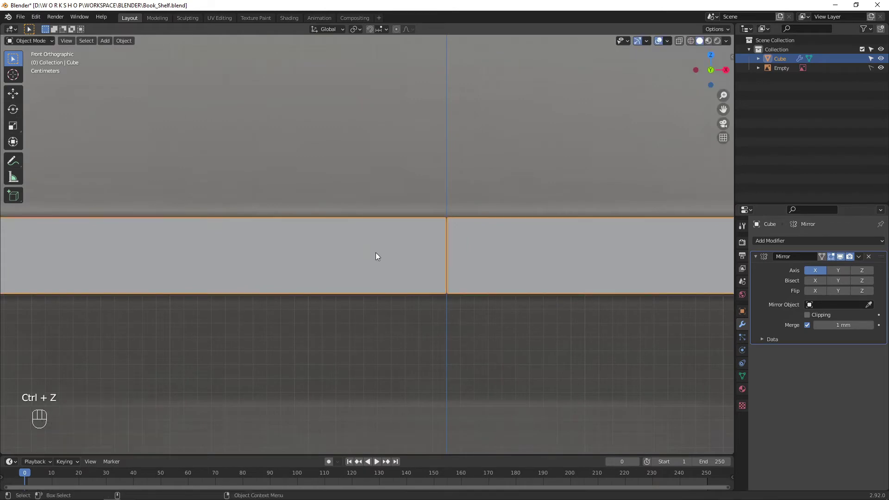
click(759, 342)
click(760, 341)
With X-ray on, select the centre-end vertices of all shelves and move them about 0.84 mm along X to the mirror plane
key(Tab)
scroll(466, 192, down, 6)
scroll(455, 79, down, 3)
ctrl+right_drag(411, 46, 410, 270)
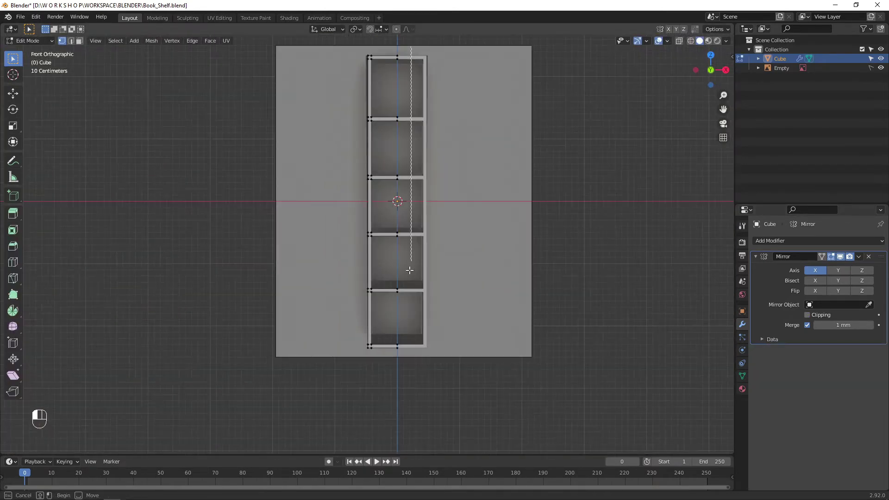
click(680, 41)
scroll(450, 169, up, 10)
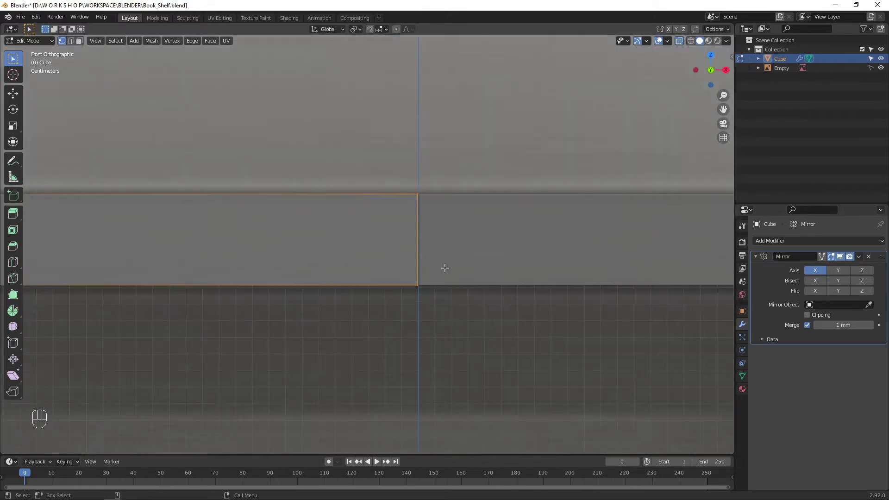
key(g)
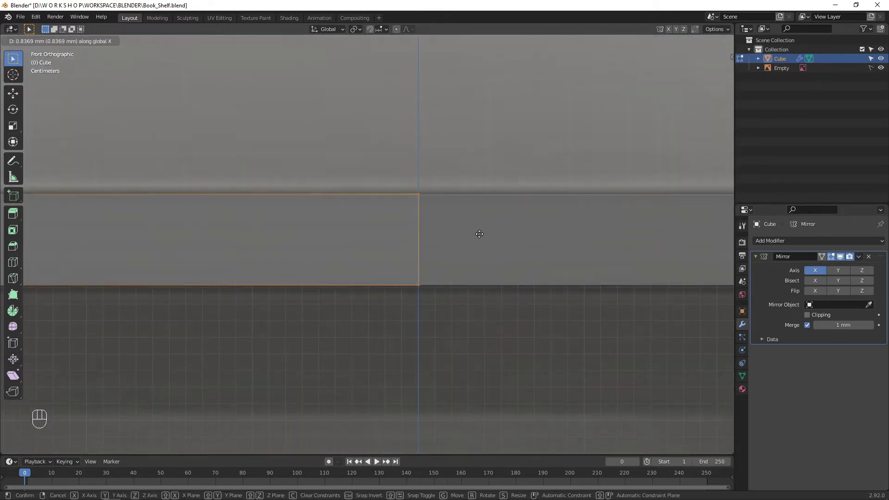
click(477, 233)
Enable Clipping on the Mirror modifier, move the centre-end vertices against the mirror plane, and return to Object Mode with X-ray off
click(807, 315)
key(g)
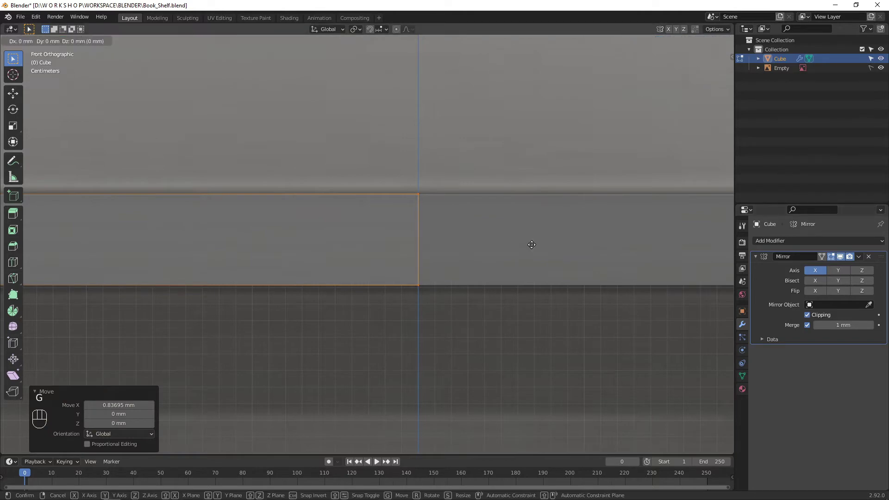
click(490, 248)
key(Tab)
scroll(452, 282, down, 12)
alt+drag(452, 282, 505, 320)
scroll(506, 249, down, 5)
click(680, 40)
Apply the Mirror modifier to the bookshelf
click(547, 241)
alt+middle_drag(433, 375, 429, 253)
alt+right_drag(429, 253, 484, 365)
alt+middle_drag(484, 366, 512, 259)
alt+right_drag(511, 268, 481, 227)
alt+drag(482, 227, 426, 244)
click(425, 244)
key(ctrl+a)
click(619, 271)
alt+drag(618, 271, 523, 273)
Delete the reference image Empty from the scene
right_click(843, 68)
click(824, 90)
key(space)
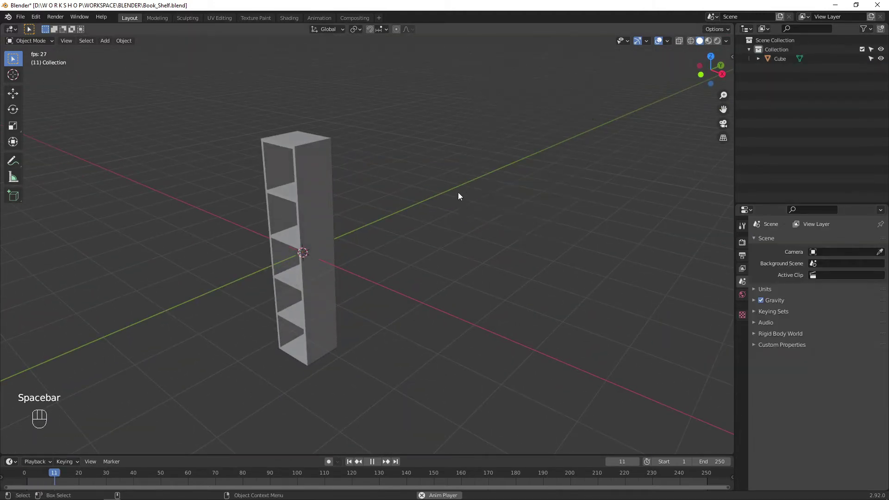
key(space)
alt+drag(313, 297, 382, 223)
Clear the bookshelf's location
click(384, 223)
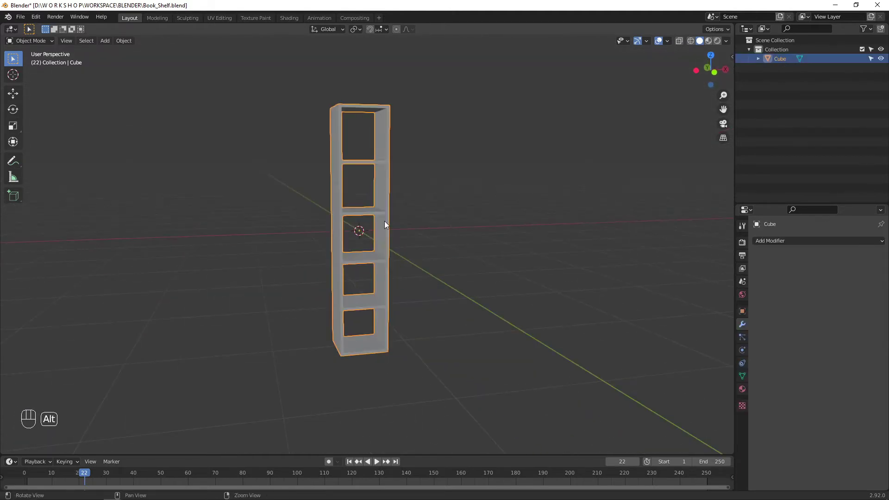
key(alt+g)
click(392, 251)
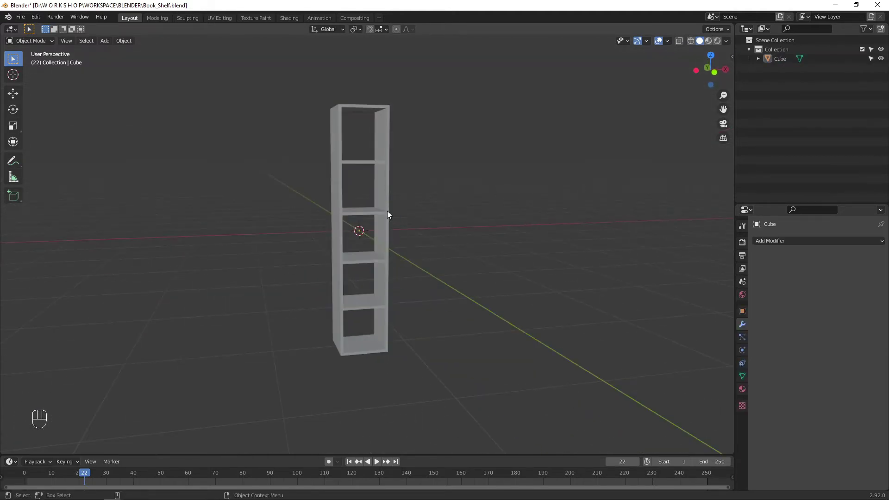
Move the bookshelf up along Z in front view until its base rests on the ground plane
alt+drag(387, 214, 397, 271)
click(392, 243)
key(KP_1)
key(g)
key(z)
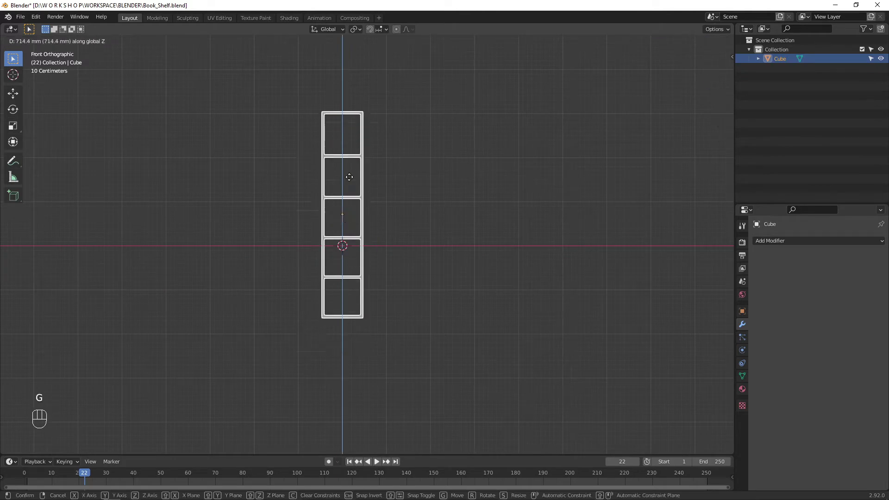
click(398, 110)
click(456, 143)
alt+drag(457, 144, 518, 238)
scroll(398, 199, up, 4)
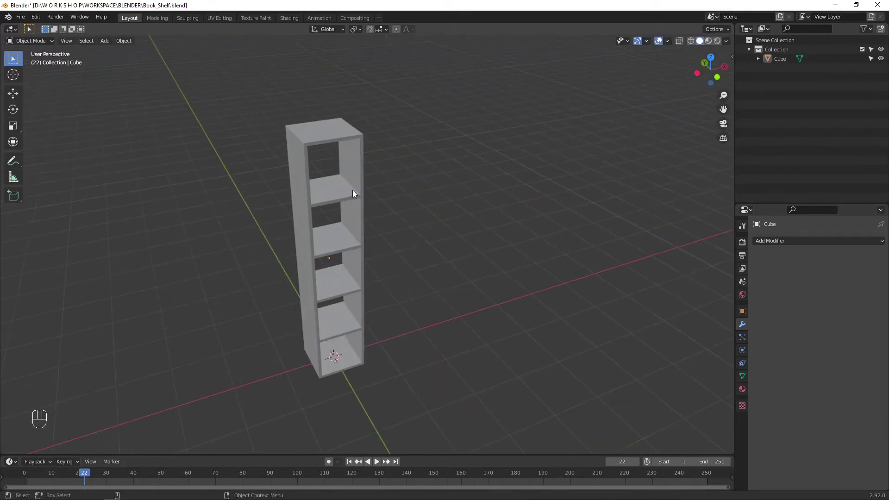
Preview the bookshelf in the Shading workspace and return to the Layout workspace
mouse_move(359, 173)
alt+mouse_down()
mouse_move(351, 184)
mouse_move(266, 95)
alt+mouse_up()
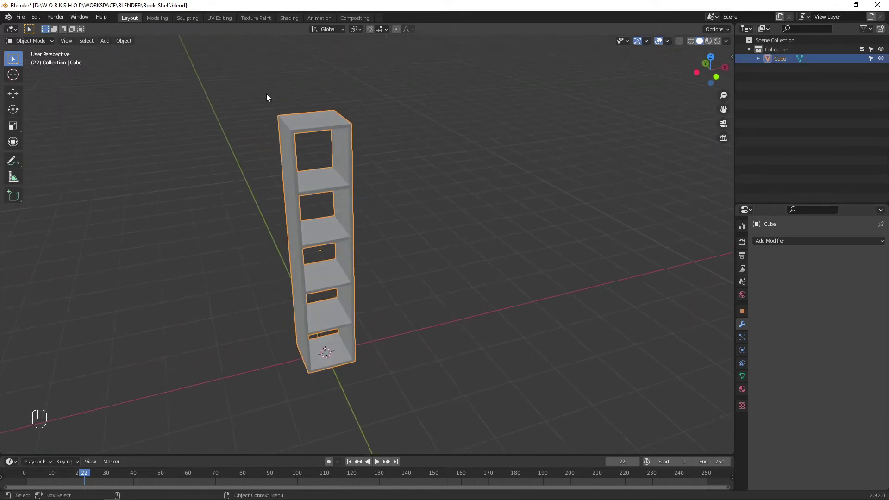
click(288, 18)
scroll(293, 234, up, 4)
mouse_move(337, 235)
alt+mouse_down()
mouse_move(115, 257)
mouse_move(278, 241)
alt+mouse_up()
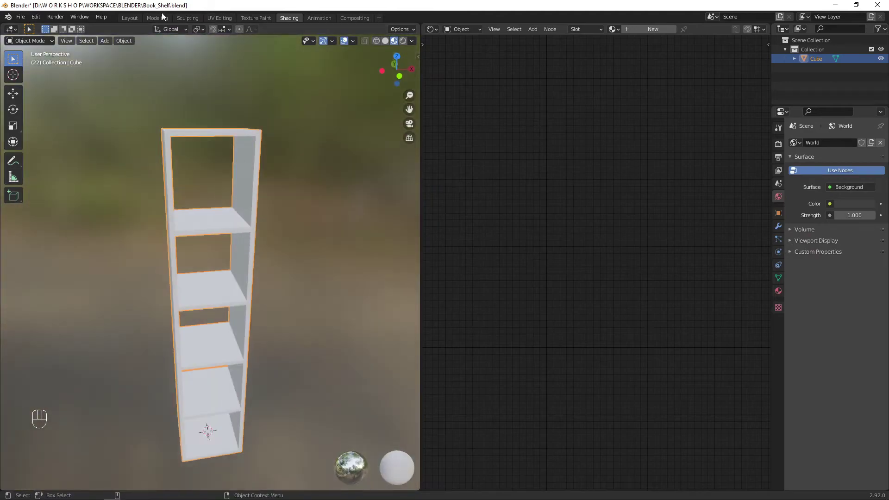
click(129, 18)
Switch to File Explorer and open the dimensioned reference image 71VpiBVn8yL._SL1500_.jpg from the Book Shelf folder
alt+drag(382, 215, 360, 195)
key(alt+Tab)
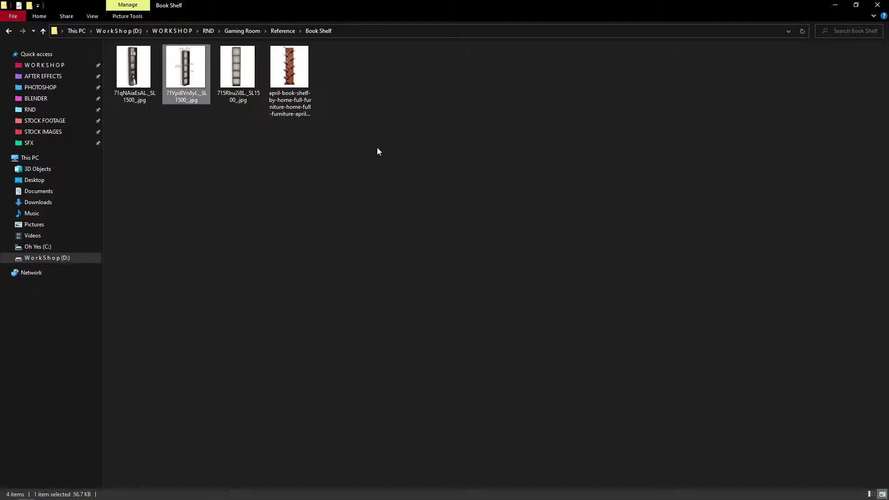
double_click(185, 80)
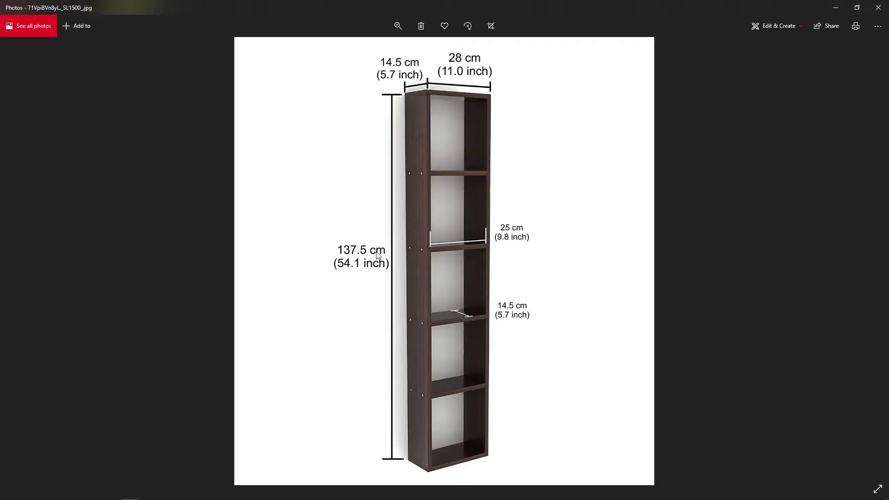
Return to Blender, add a cube and move it about 4140 mm along X, beside the bookshelf
key(alt+Tab)
click(519, 250)
key(shift+a)
mouse_move(477, 264)
click(511, 275)
key(g)
key(x)
click(651, 227)
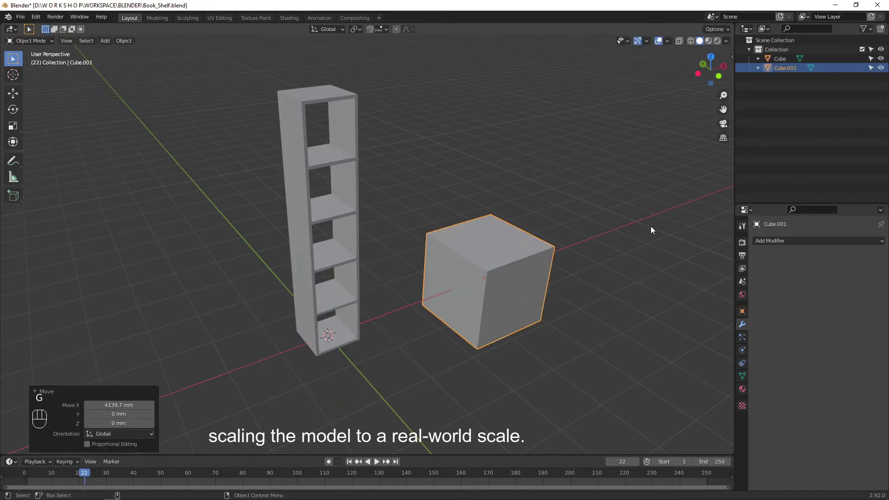
Set the new cube's Z dimension to 137.5 cm
key(n)
click(730, 60)
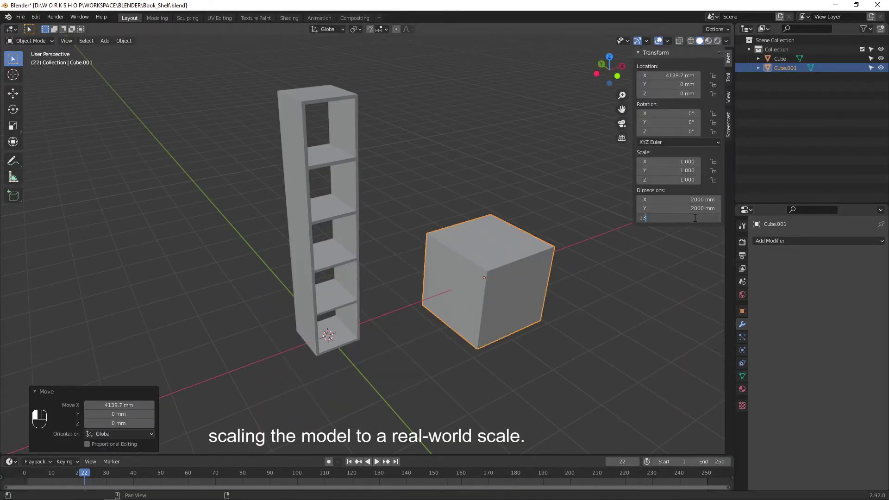
click(695, 217)
text(137.5cm)
key(Return)
alt+drag(546, 220, 500, 241)
Check the reference image for the depth and set the cube's Y dimension to 14.5 cm
key(alt+Tab)
key(alt+Tab)
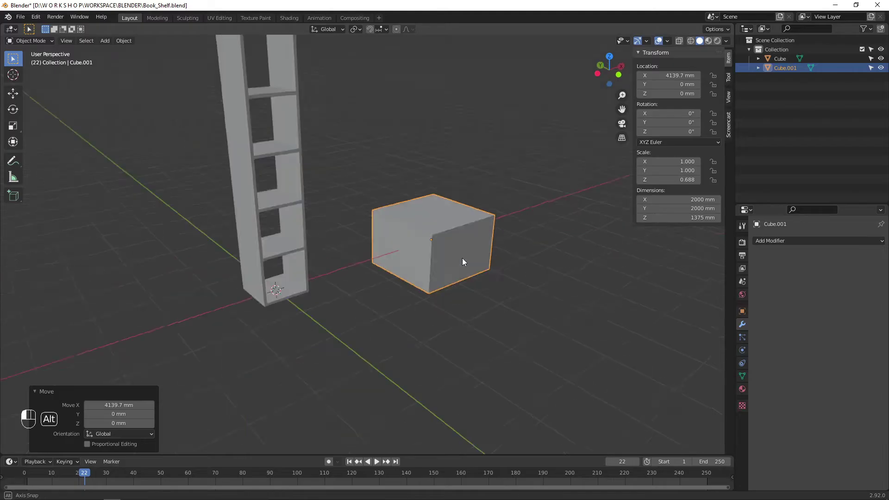
click(695, 211)
text(14.5 c)
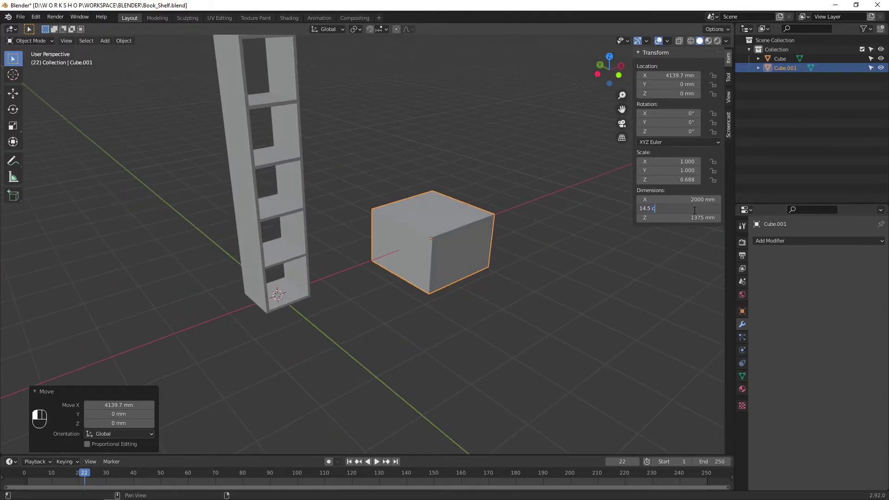
text(m)
key(Return)
alt+drag(533, 278, 354, 295)
Check the reference image for the width and set the cube's X dimension to 28 cm
key(alt+Tab)
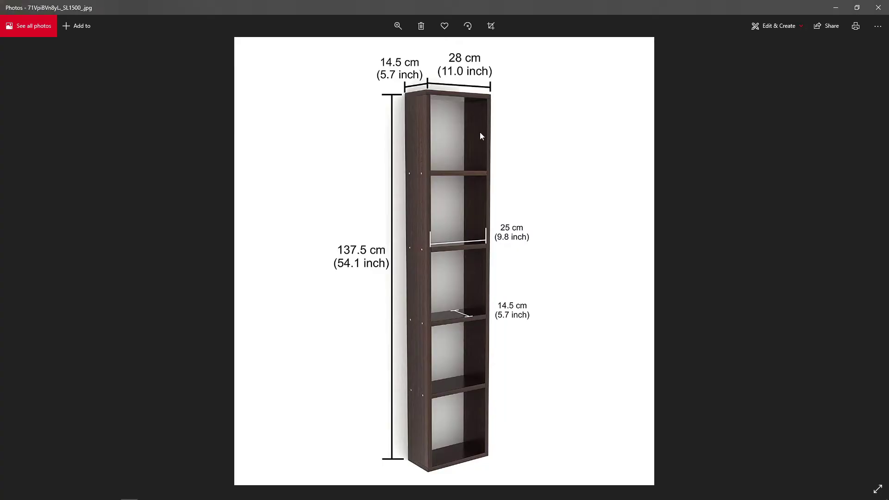
key(alt+Tab)
click(689, 201)
text(28 )
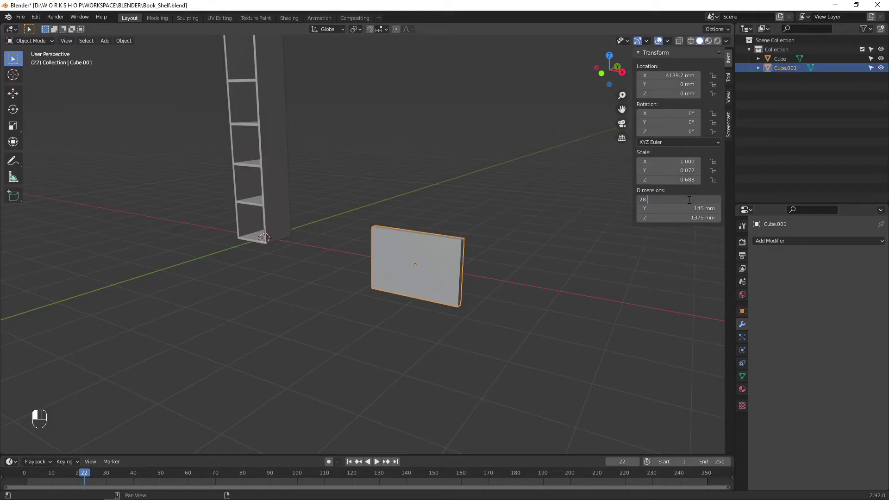
text(cm)
key(Return)
mouse_move(524, 314)
alt+mouse_down()
mouse_move(332, 282)
mouse_move(512, 288)
mouse_move(520, 313)
alt+mouse_up()
Check the reference image again, then move the sized block up in front view until its base rests on the ground line
key(alt+Tab)
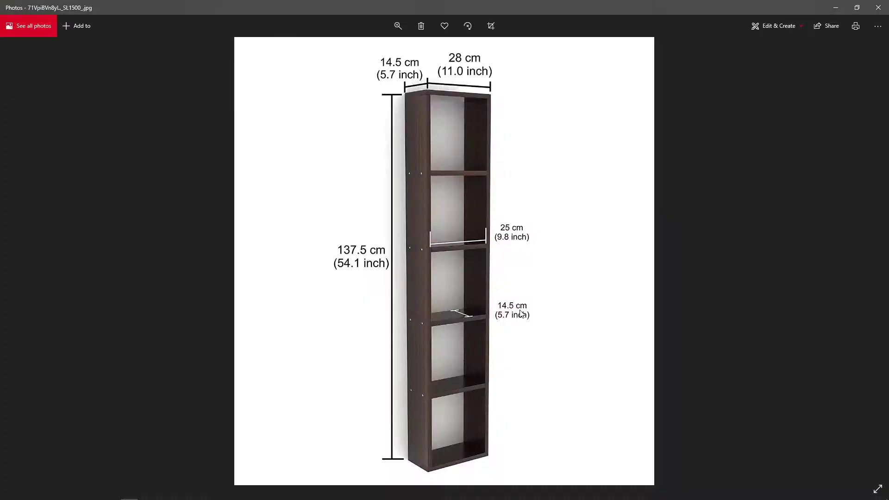
key(alt+Tab)
key(KP_1)
click(428, 245)
key(g)
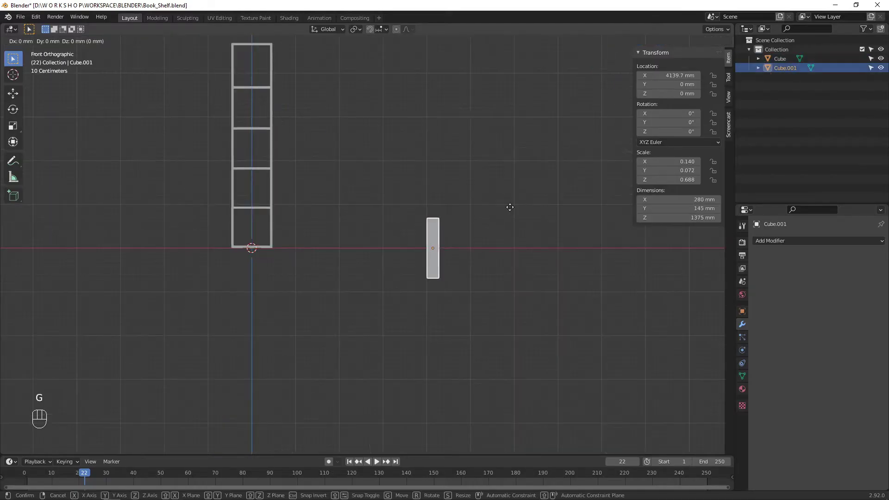
click(521, 176)
Scale the bookshelf down uniformly to about 1405 mm high and move it beside the reference block
click(272, 123)
key(s)
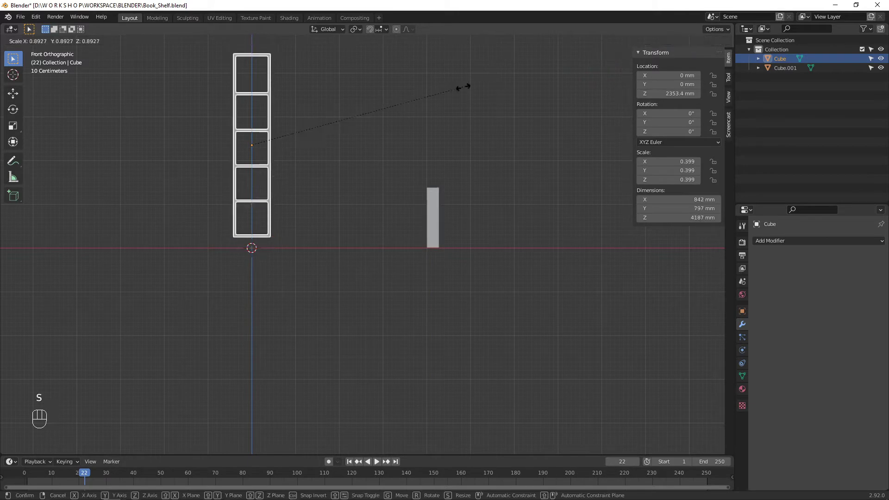
click(323, 124)
key(g)
click(417, 197)
scroll(448, 216, up, 8)
shift+middle_drag(432, 205, 449, 237)
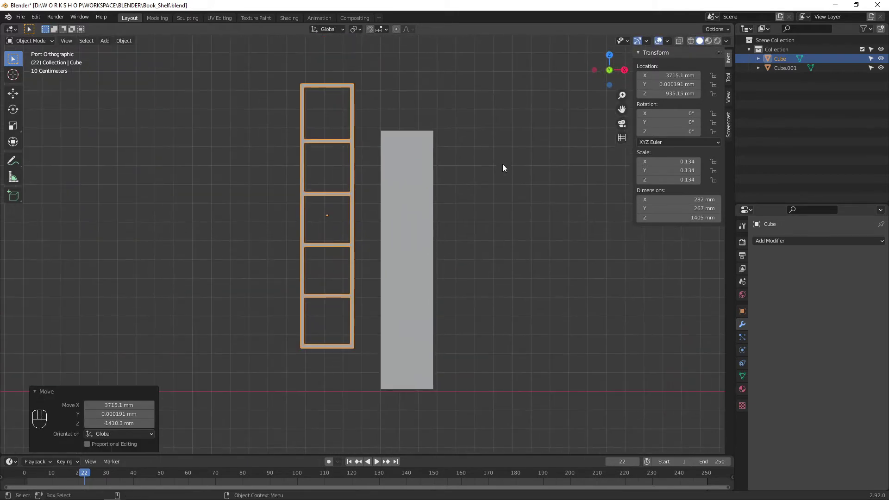
Refine the bookshelf's uniform scale to about 1390 mm high and realign it beside the reference block
key(s)
click(484, 168)
drag(318, 186, 318, 203)
key(g)
click(430, 187)
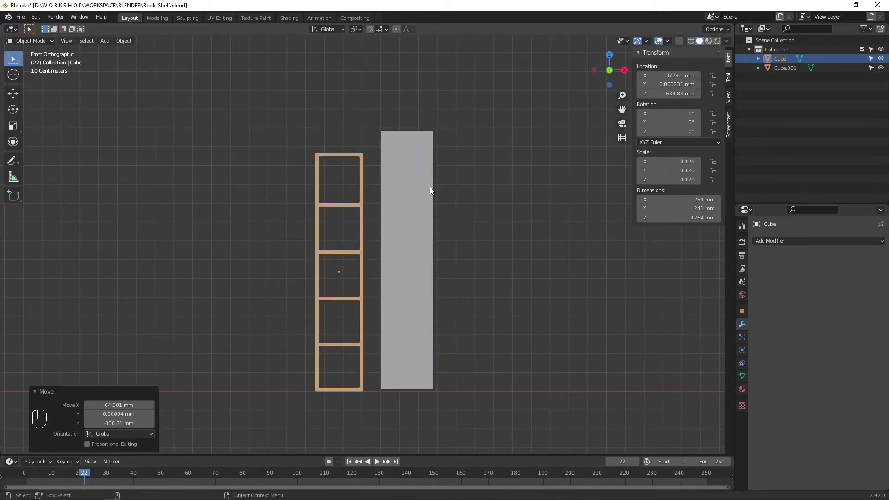
key(s)
click(448, 160)
key(s)
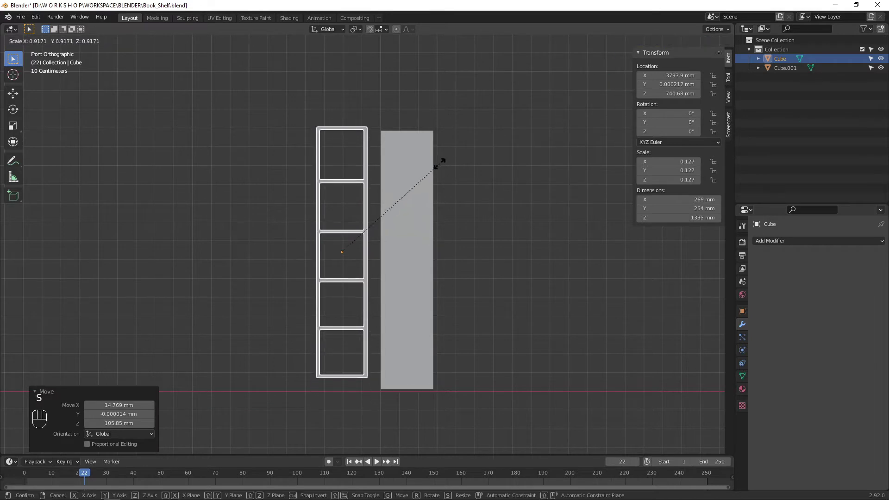
key(g)
click(437, 175)
key(s)
key(Escape)
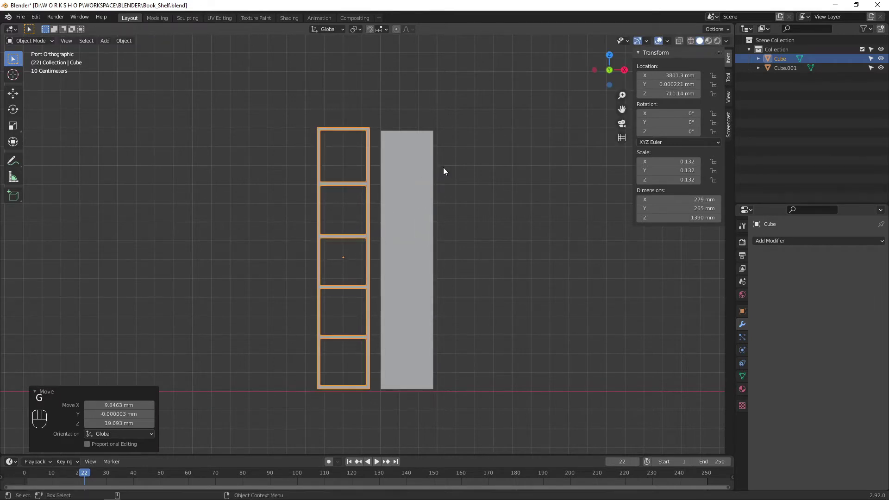
Fine-tune the bookshelf's uniform scale to about 1400 mm high and level its base with the reference block
key(g)
click(440, 180)
key(s)
key(s)
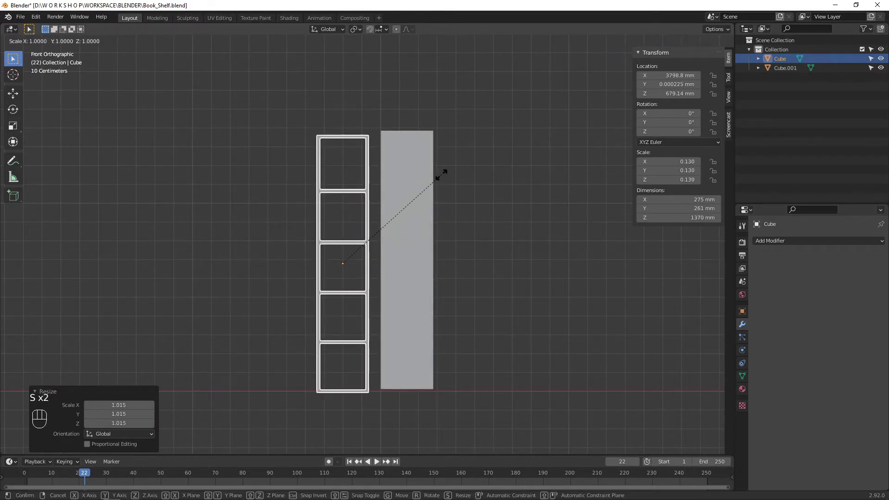
click(443, 171)
key(g)
click(443, 167)
click(448, 171)
Move the bookshelf about 33 mm along X away from the reference block in front view
scroll(465, 207, down, 2)
alt+drag(465, 207, 365, 264)
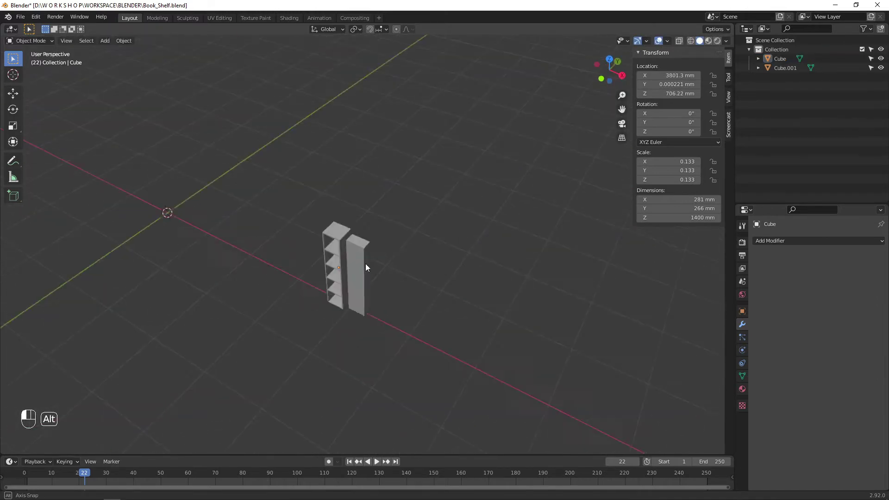
scroll(404, 215, up, 4)
alt+drag(404, 215, 387, 231)
key(1)
scroll(349, 220, up, 3)
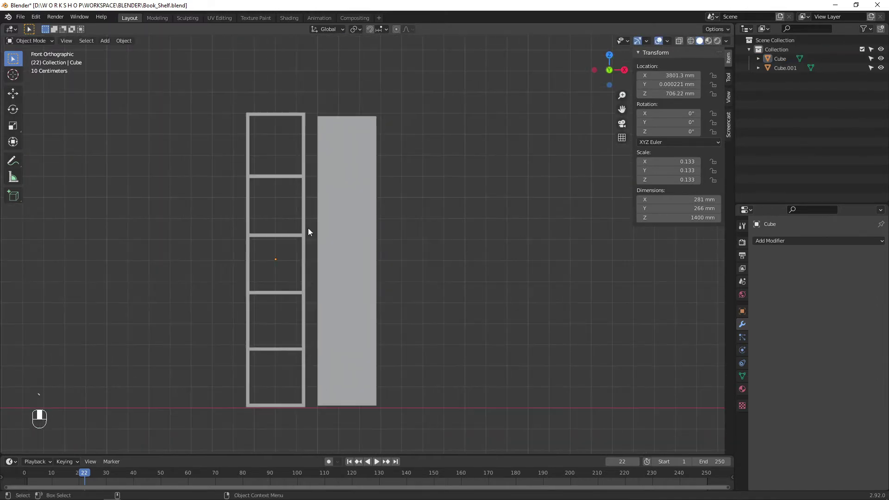
click(304, 222)
key(g)
middle_click(361, 221)
click(298, 222)
Edit the bookshelf mesh in left view with X-ray on and move all its back vertices about 103 mm forward along Y
key(grave)
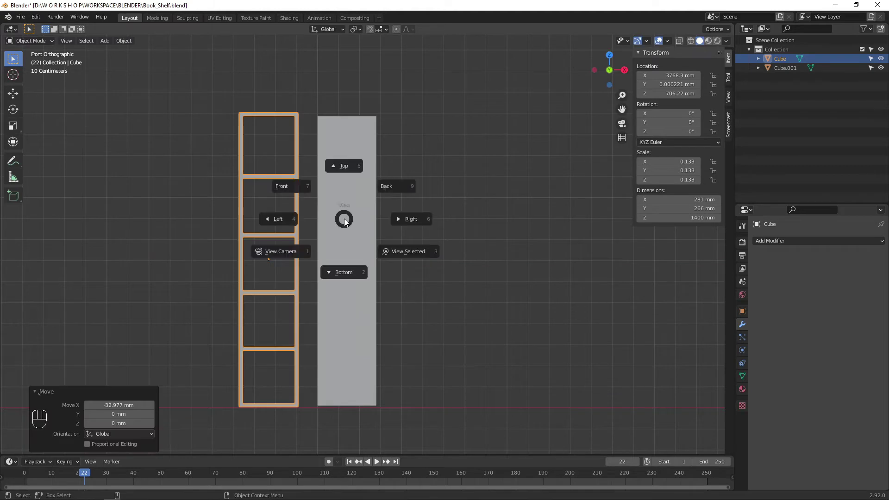
click(284, 219)
click(463, 209)
key(Tab)
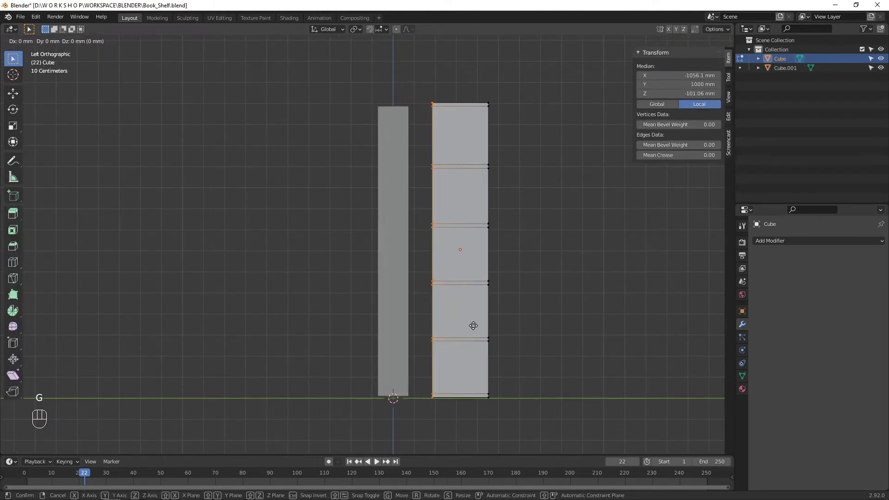
key(ctrl+z)
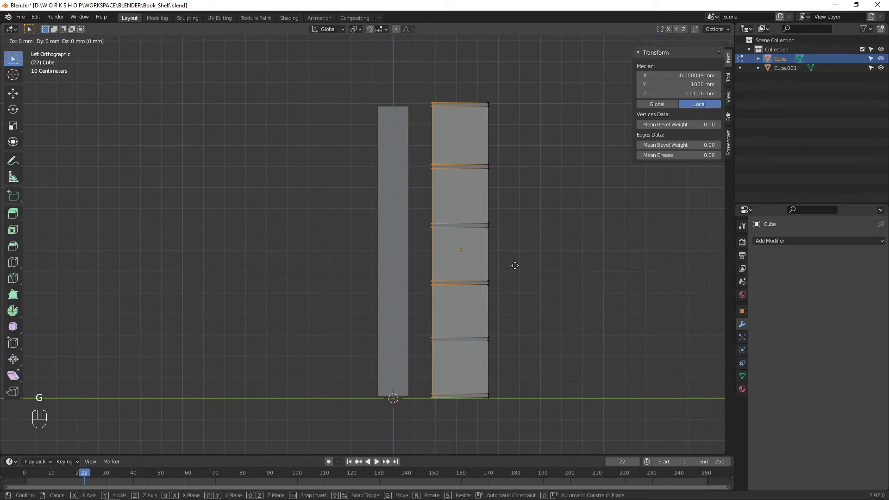
key(y)
click(537, 262)
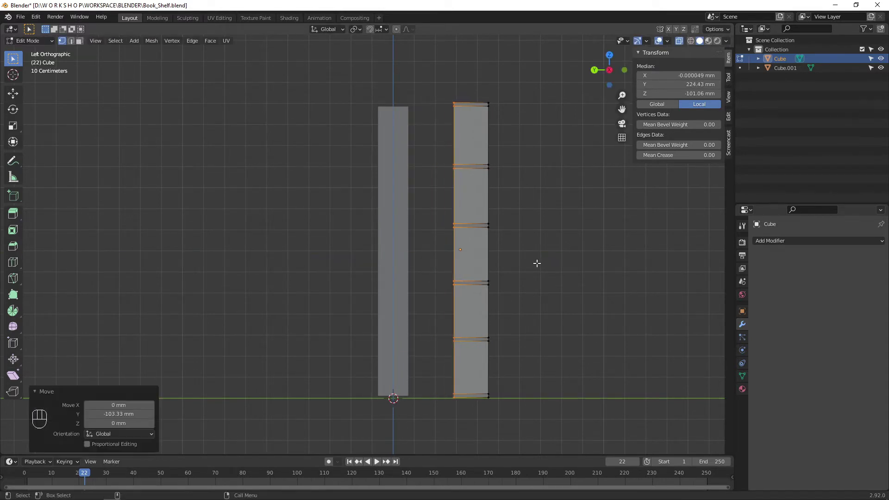
Move the whole bookshelf mesh about 363 mm along Y over the reference block and raise it along Z for comparison
key(a)
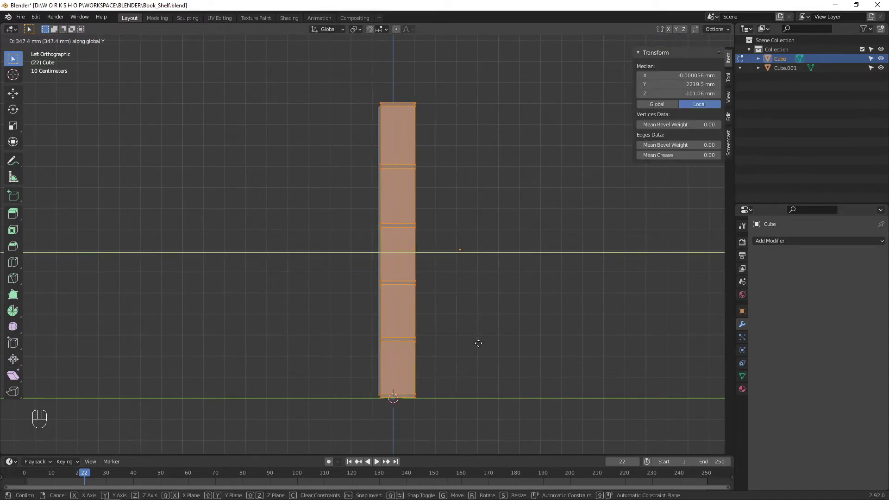
click(476, 348)
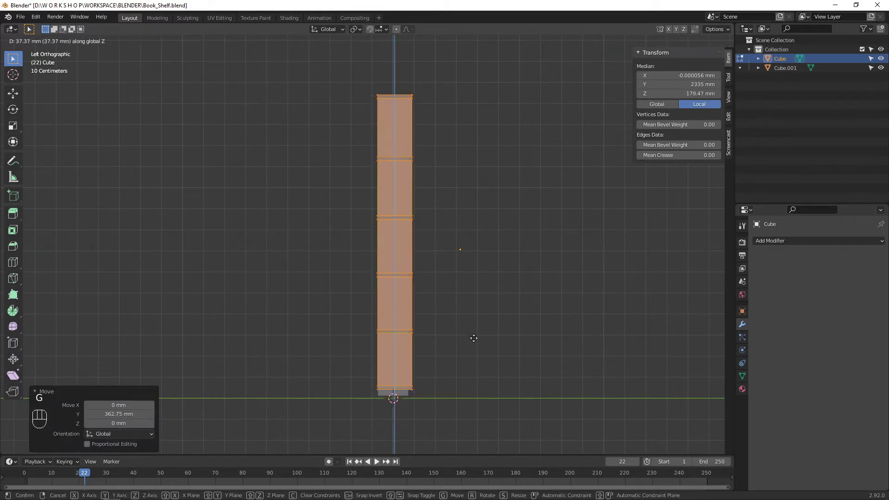
key(Escape)
key(ctrl+z)
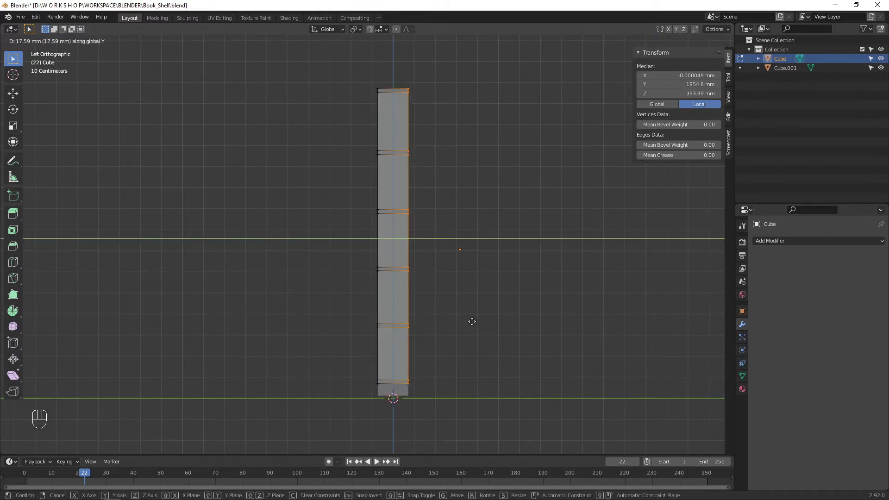
Adjust the bookshelf's front and back vertices along Y to match the reference block's depth, and leave Edit Mode
click(472, 321)
drag(392, 71, 346, 418)
key(g)
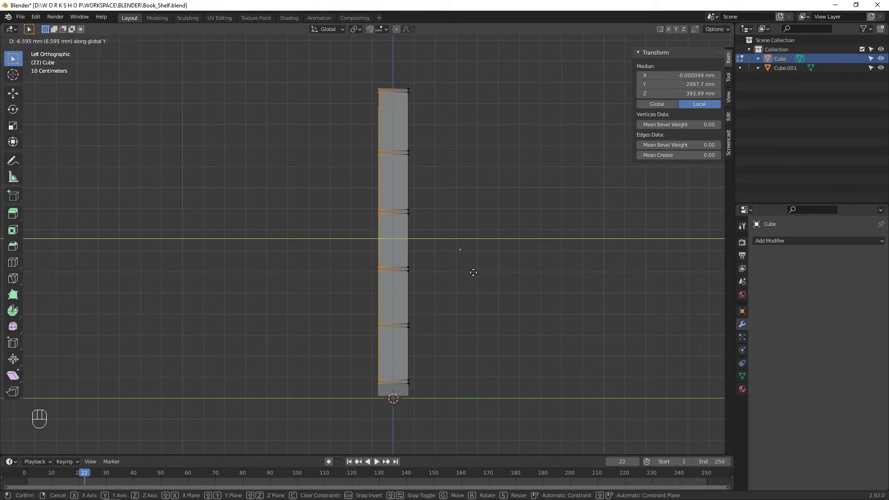
click(474, 273)
key(Tab)
Delete the reference block next to the bookshelf
alt+middle_drag(499, 235, 431, 213)
scroll(431, 212, down, 6)
click(357, 237)
key(Delete)
alt+middle_drag(355, 293, 356, 325)
scroll(354, 319, up, 4)
alt+drag(297, 273, 352, 257)
Select the bookshelf, turn X-ray off and reposition the bookshelf along the Z axis
click(353, 259)
click(679, 41)
scroll(405, 220, down, 7)
alt+drag(404, 236, 435, 246)
scroll(434, 246, up, 7)
alt+middle_drag(435, 246, 425, 161)
key(g)
key(z)
click(431, 164)
Save the file and create a new material for the bookshelf in the Shading workspace
mouse_move(476, 199)
alt+mouse_down()
mouse_move(362, 230)
mouse_move(374, 206)
mouse_move(419, 192)
alt+mouse_up()
click(289, 18)
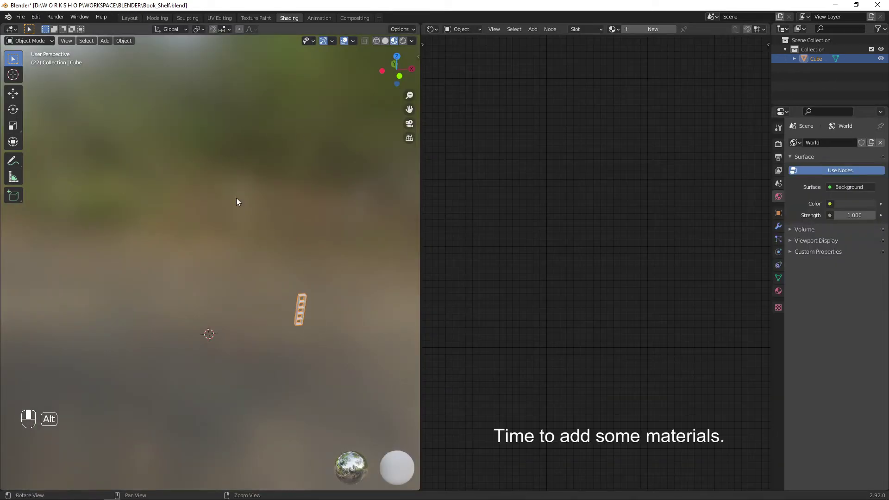
scroll(212, 266, up, 8)
alt+drag(214, 264, 278, 228)
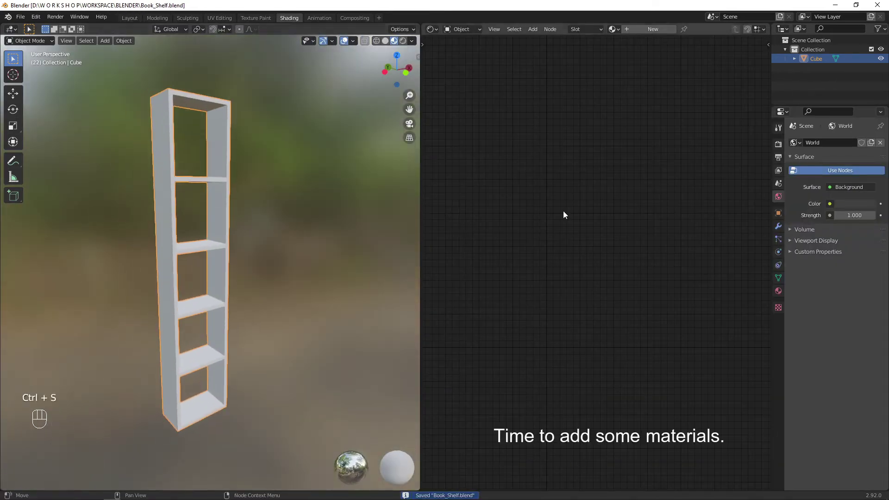
click(778, 291)
click(837, 183)
Switch to File Explorer and open the Wood051_2K-JPG folder inside Gaming Room's Texture folder
key(alt+Tab)
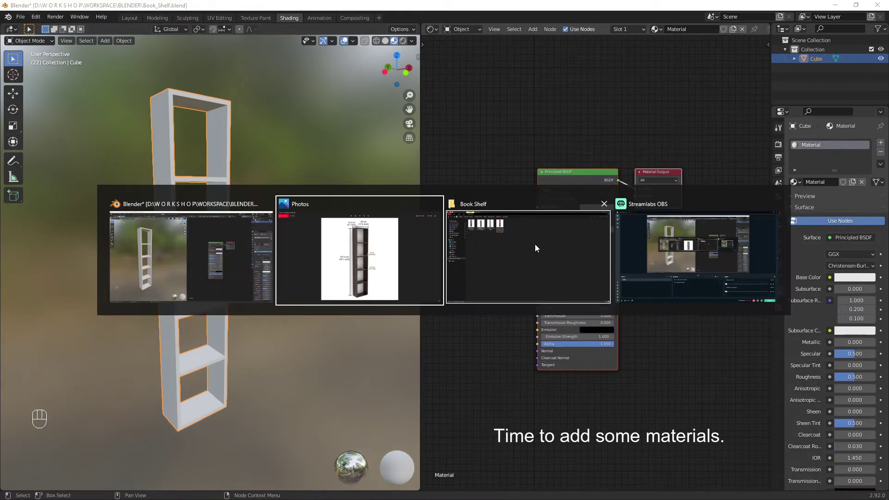
key(alt+Tab)
key(alt+Tab)
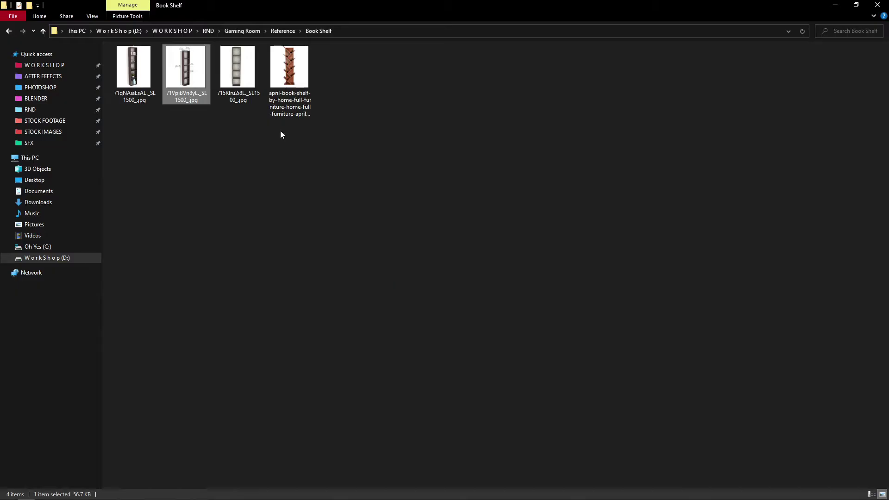
click(242, 30)
double_click(187, 72)
double_click(329, 100)
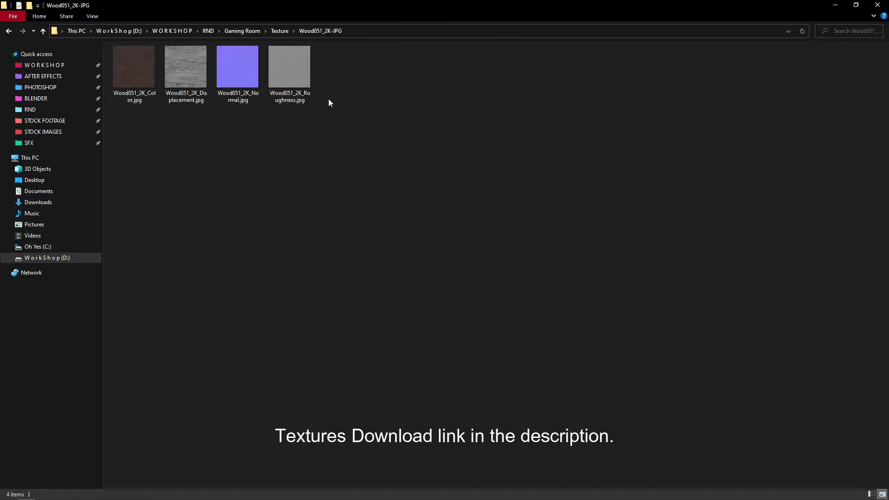
Bring the Wood051_2K Color, Normal and Roughness images into Blender's shader editor as image texture nodes
click(248, 76)
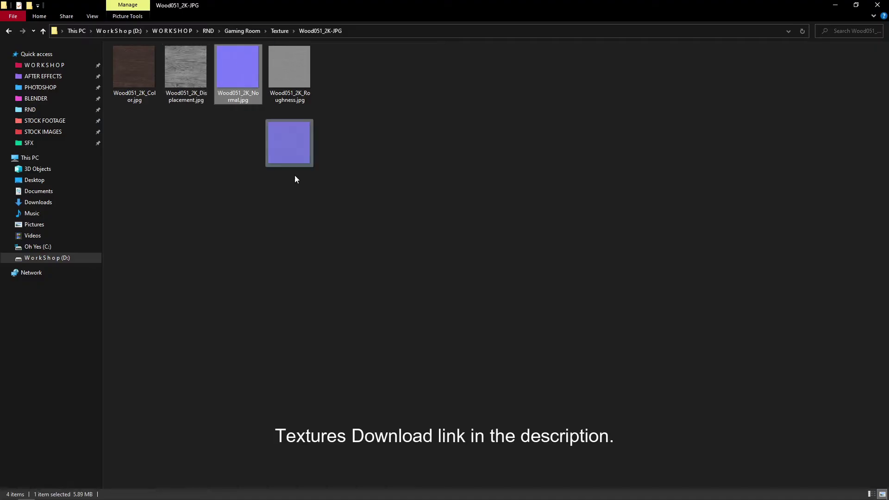
key(alt+Tab)
drag(297, 179, 503, 387)
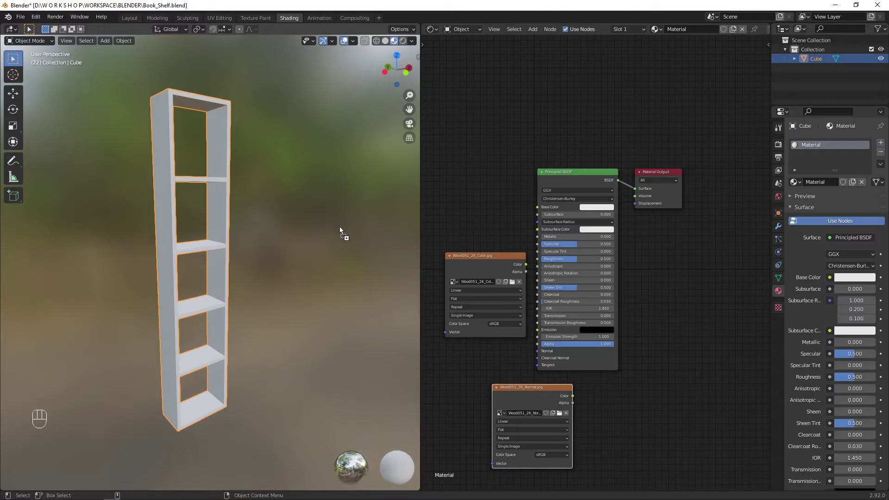
drag(340, 227, 495, 178)
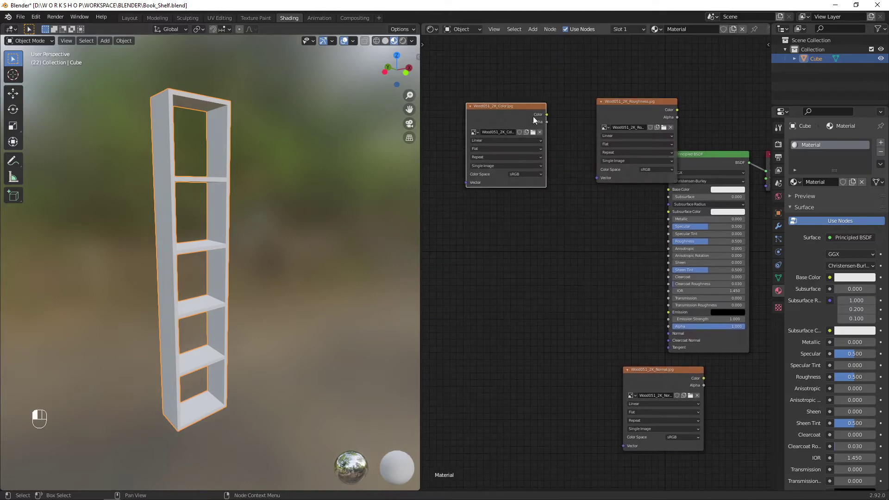
Arrange the Roughness and Normal texture nodes in a column below the Color texture node
drag(636, 103, 531, 232)
drag(645, 382, 504, 376)
scroll(603, 395, up, 1)
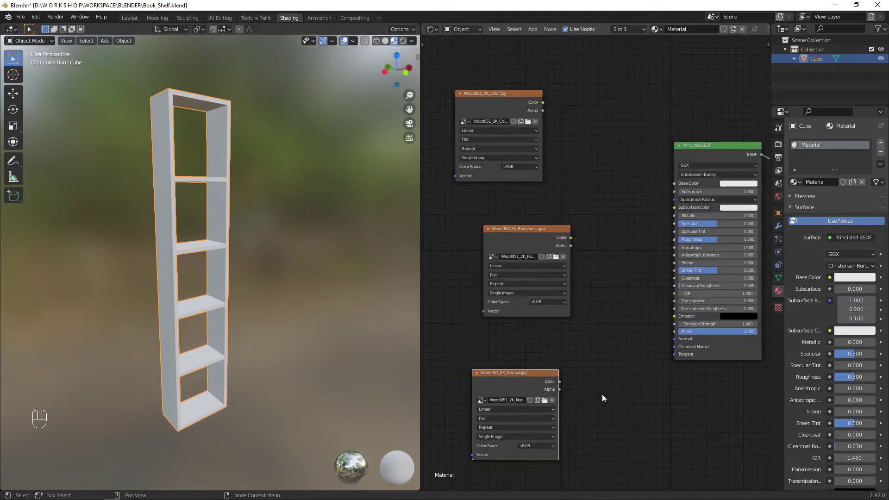
Set the color space of the Normal and Roughness image textures to Non-Color
middle_drag(602, 394, 593, 306)
click(538, 366)
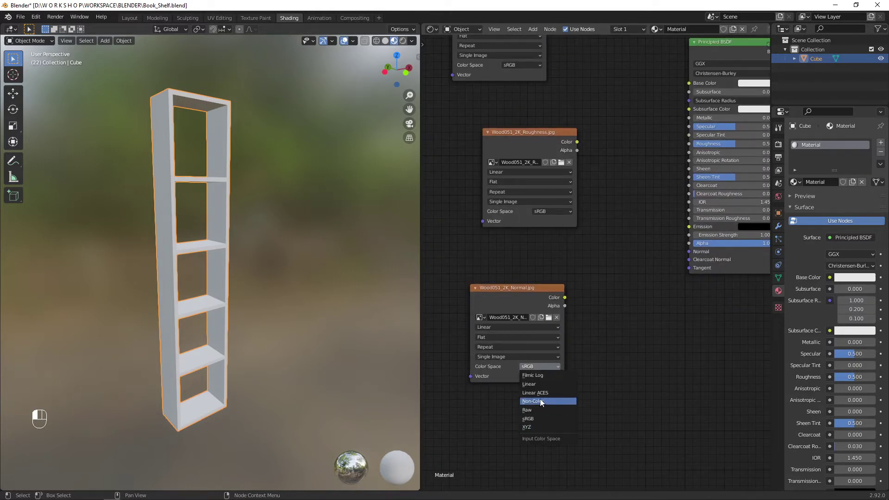
click(554, 246)
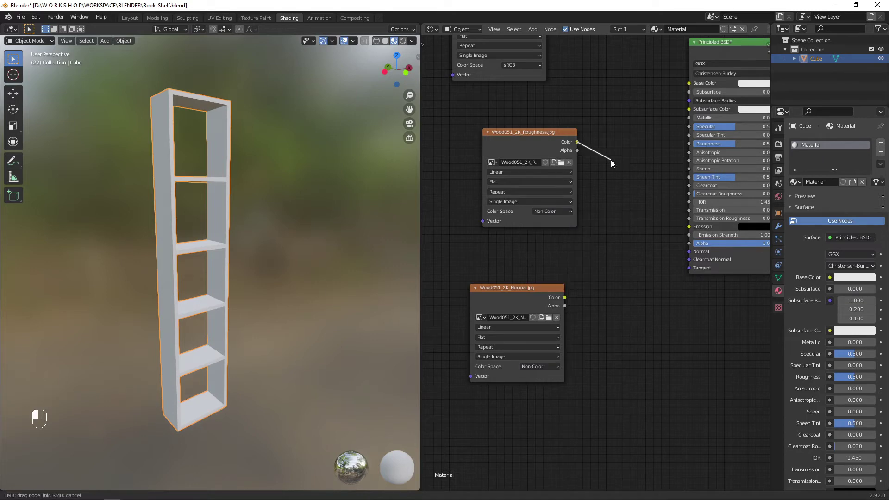
Link the Roughness texture's color to the Principled BSDF's Roughness input and collapse the texture node
drag(611, 160, 689, 143)
drag(487, 137, 465, 149)
click(465, 149)
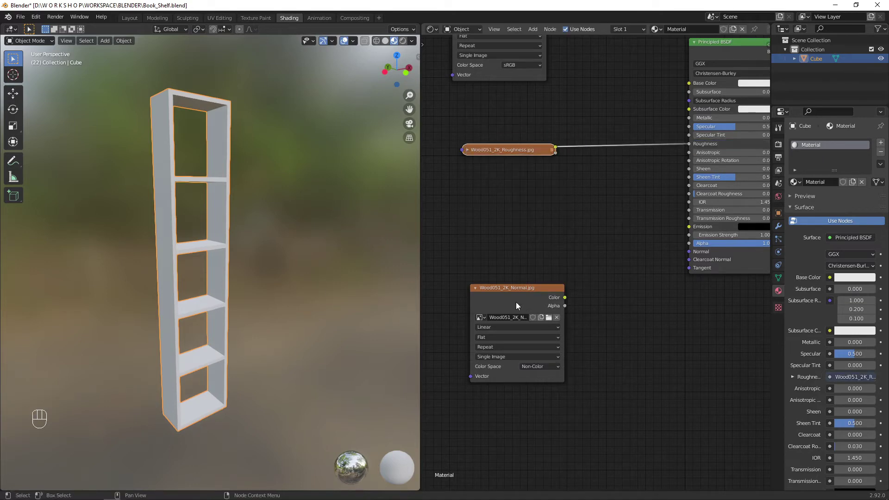
Add a Normal Map node, link the Normal texture through it to the Principled BSDF's Normal input, and collapse the texture node
drag(517, 303, 525, 251)
key(shift+a)
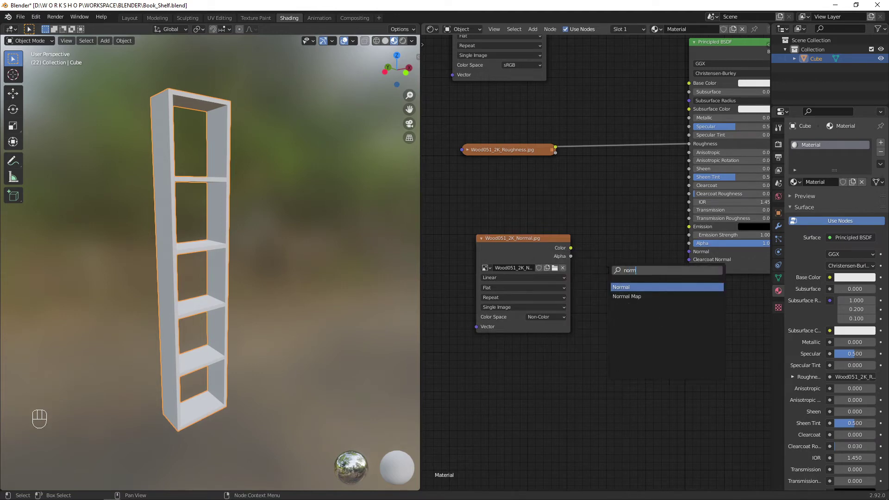
text(norm)
key(Down)
key(Return)
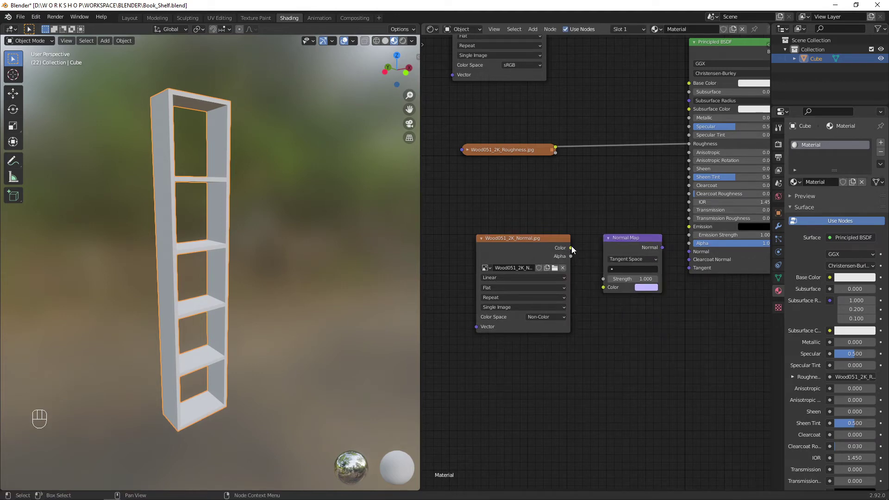
click(481, 240)
drag(484, 239, 485, 285)
middle_drag(654, 174, 615, 243)
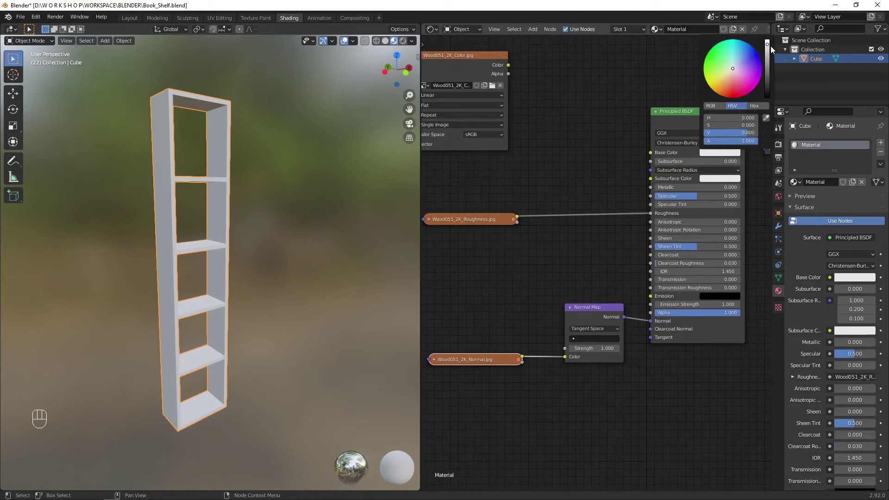
Darken the Principled BSDF's Base Color to black and inspect the surface relief on the shelf
drag(771, 46, 755, 103)
scroll(323, 190, up, 8)
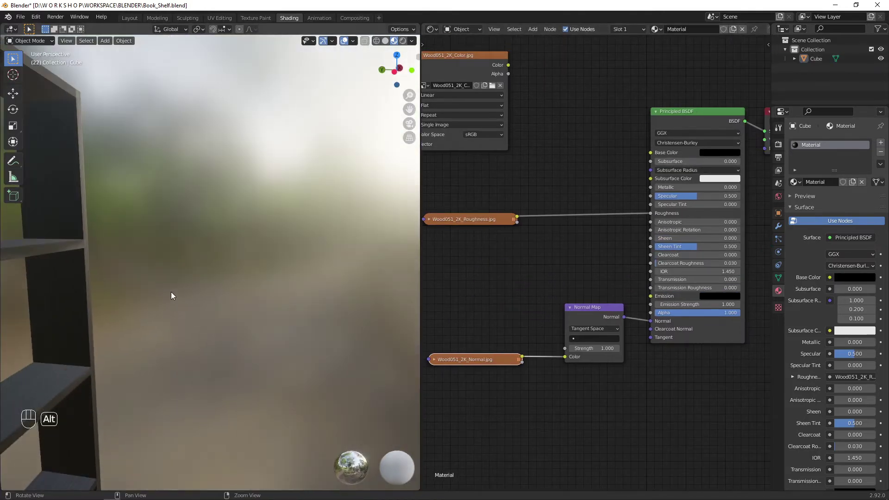
middle_drag(171, 295, 269, 256)
click(268, 188)
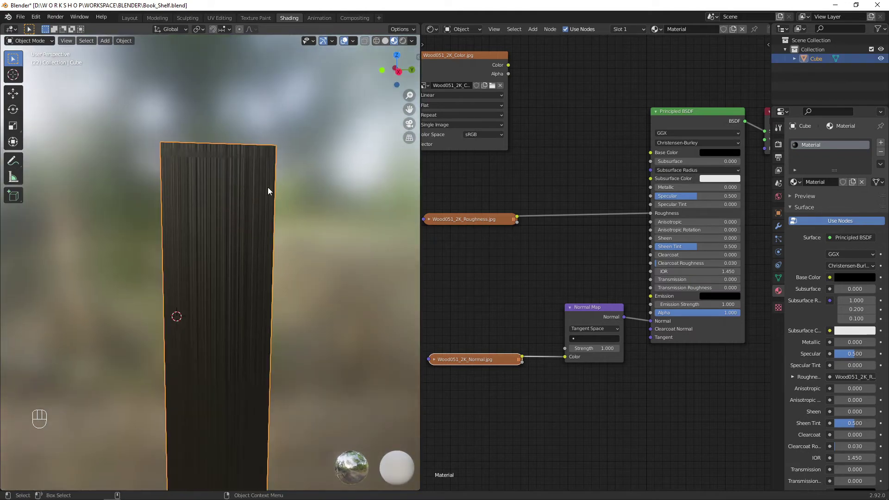
key(Tab)
key(Tab)
alt+middle_drag(268, 188, 347, 306)
Try different Specular values on the Principled BSDF, ending at 0.514, while checking the shelf's reflections
middle_drag(524, 72, 573, 175)
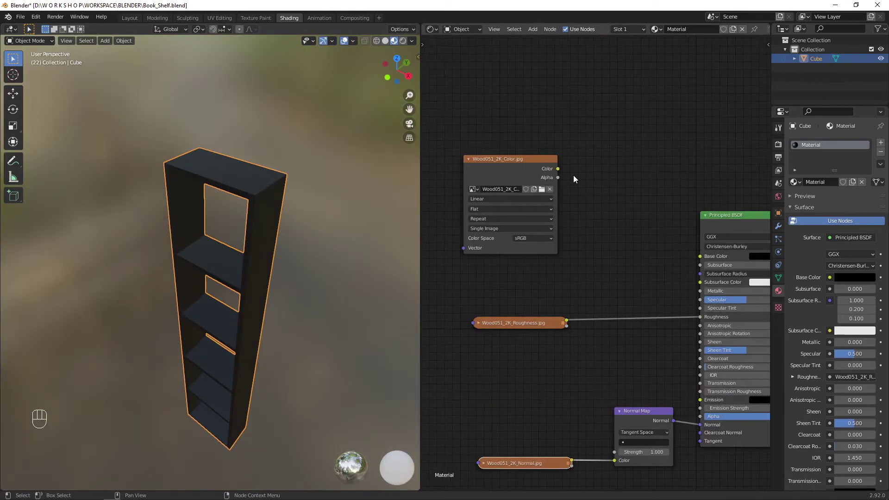
drag(745, 300, 697, 301)
alt+drag(284, 320, 409, 308)
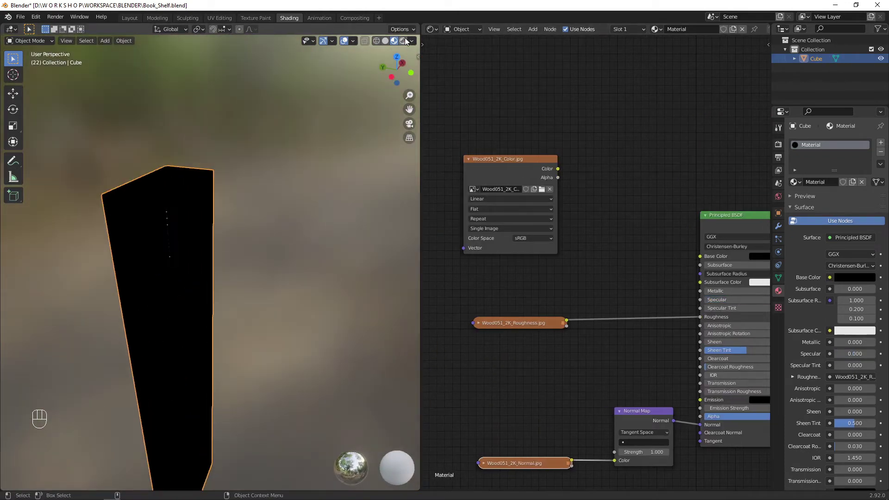
alt+drag(287, 255, 259, 244)
middle_drag(629, 338, 512, 355)
drag(607, 318, 630, 317)
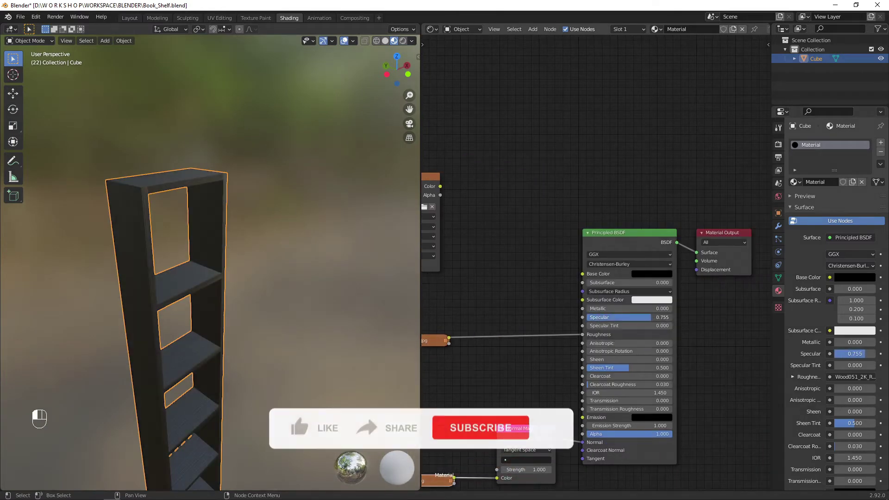
alt+drag(296, 325, 403, 366)
Link the Color texture to the Principled BSDF's Base Color and collapse the texture node
middle_drag(550, 304, 629, 296)
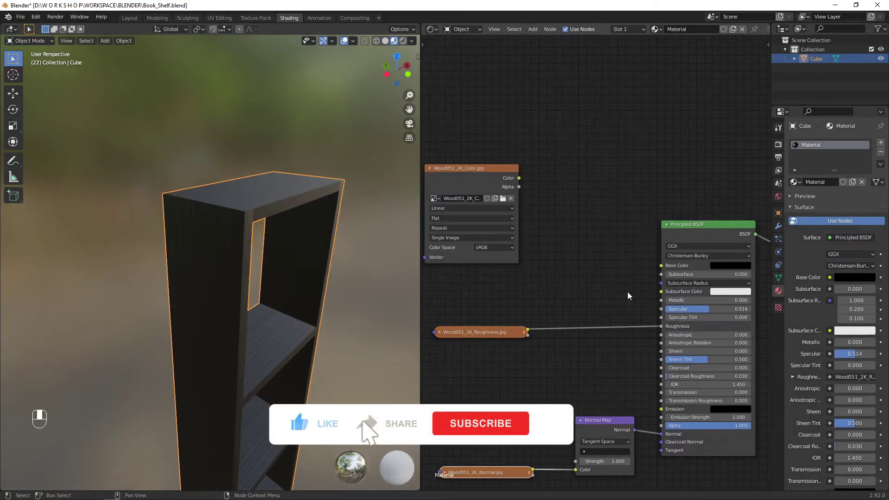
drag(628, 267, 661, 265)
key(h)
Unwrap the entire shelf mesh with Smart UV Project, using a 66° angle limit and zero island margin
alt+drag(157, 306, 218, 352)
key(Tab)
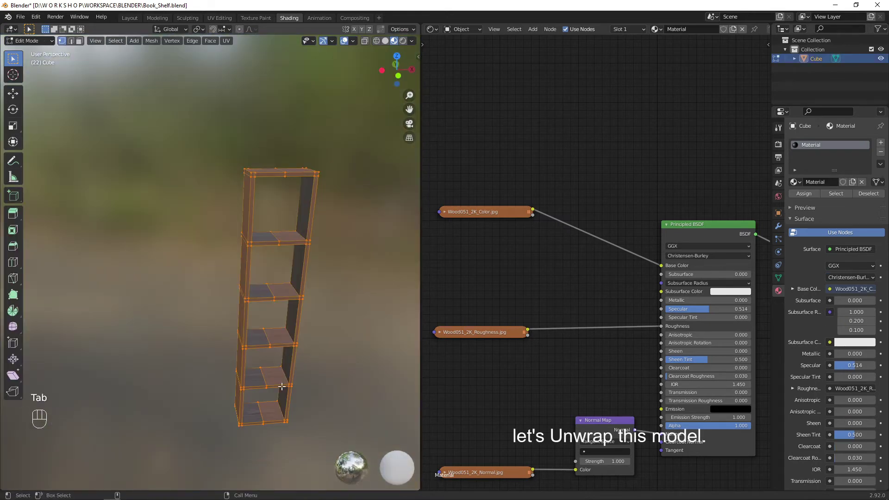
key(u)
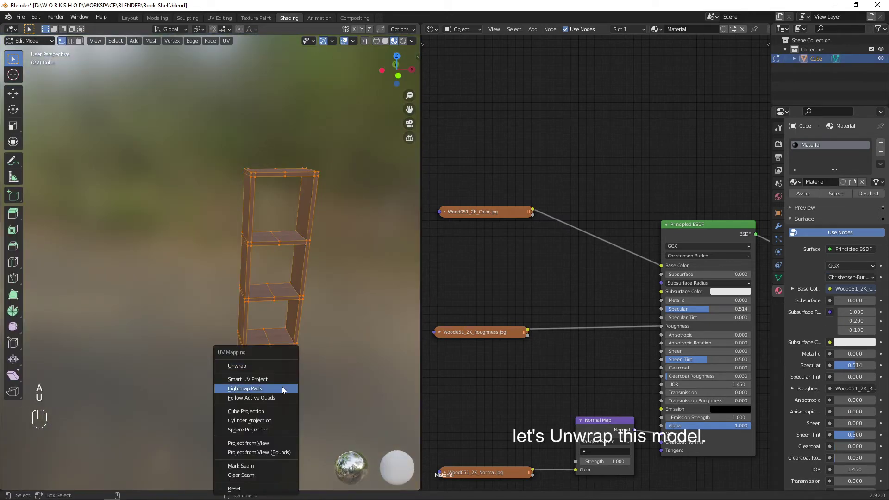
click(285, 379)
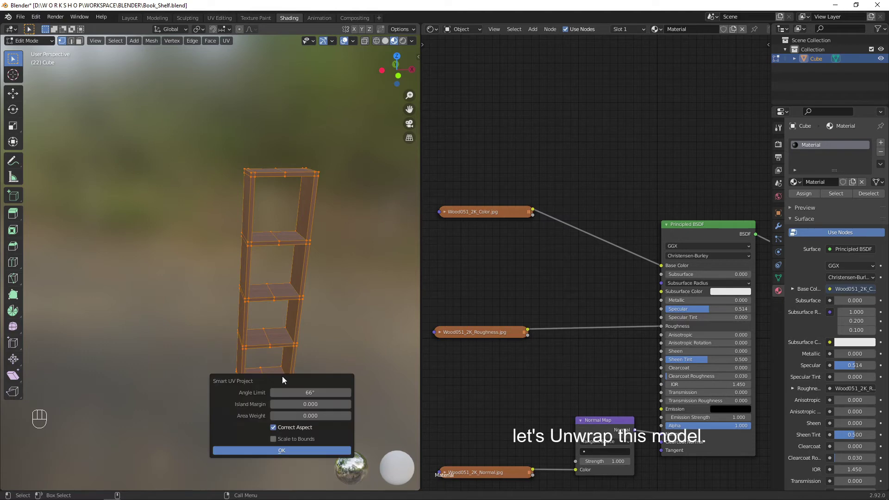
click(282, 451)
key(Tab)
alt+drag(357, 323, 171, 381)
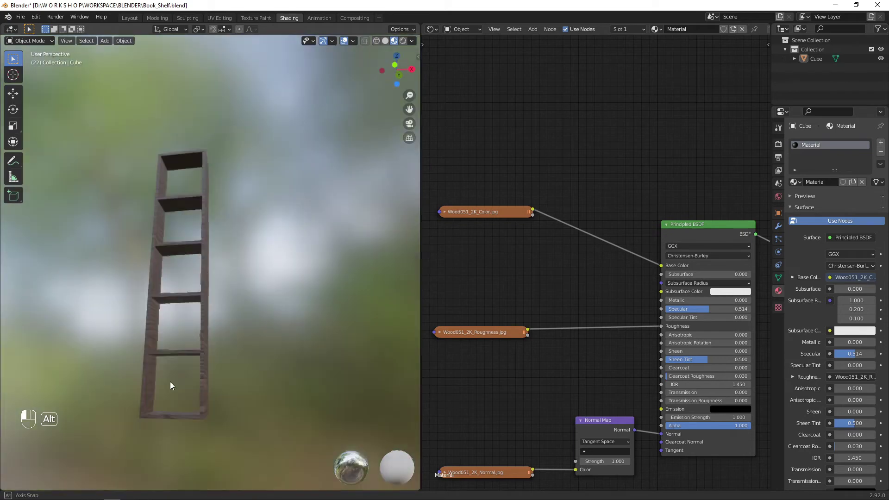
Examine how the shelf's UV islands lie over the wood texture in the UV Editing workspace
click(203, 287)
key(Tab)
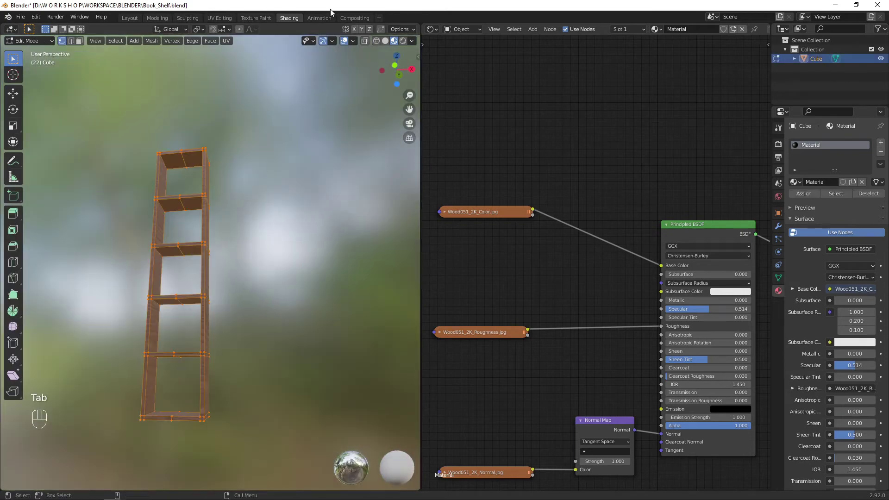
click(226, 20)
scroll(565, 267, down, 8)
scroll(620, 279, up, 2)
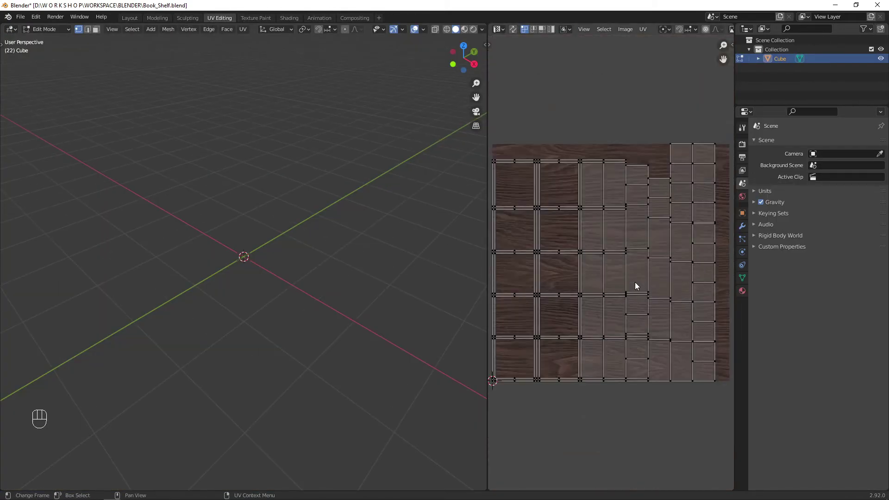
scroll(685, 291, down, 1)
drag(715, 140, 532, 377)
click(590, 135)
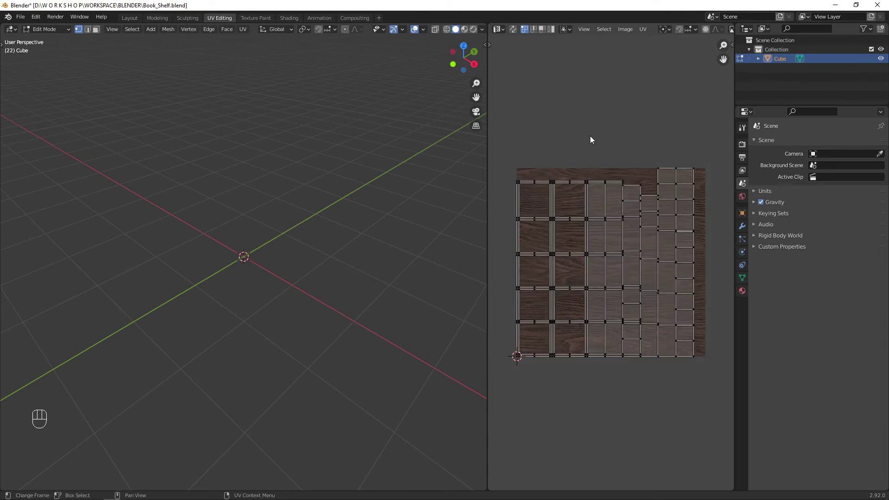
Return to the Shading workspace and examine the wood grain on the shelf's top and sides up close
click(290, 18)
alt+drag(258, 179, 280, 298)
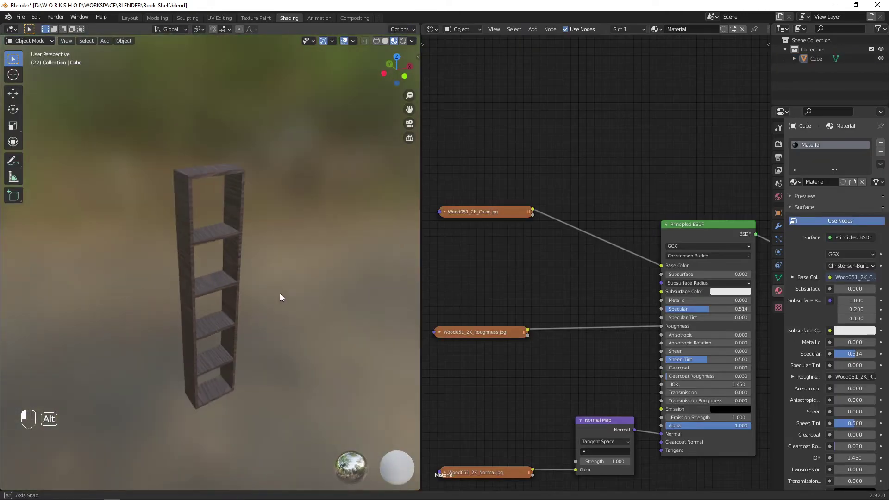
scroll(278, 310, up, 3)
alt+middle_drag(279, 307, 276, 366)
alt+right_drag(276, 366, 233, 204)
alt+middle_drag(232, 204, 258, 303)
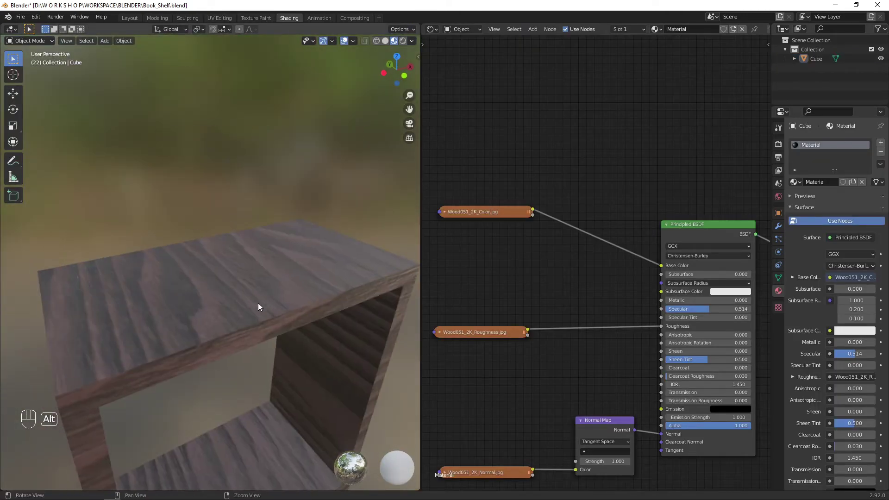
alt+drag(257, 303, 301, 320)
alt+middle_drag(302, 321, 250, 332)
alt+right_drag(250, 332, 244, 314)
alt+drag(243, 314, 273, 283)
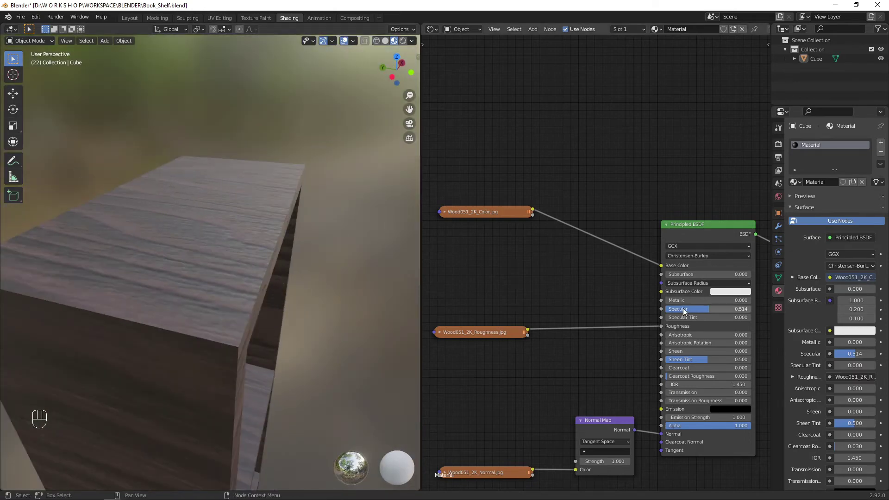
Set the Principled BSDF's Specular to 0.432 and the Normal Map's Strength to 1.400
drag(684, 311, 686, 310)
middle_drag(614, 460, 604, 397)
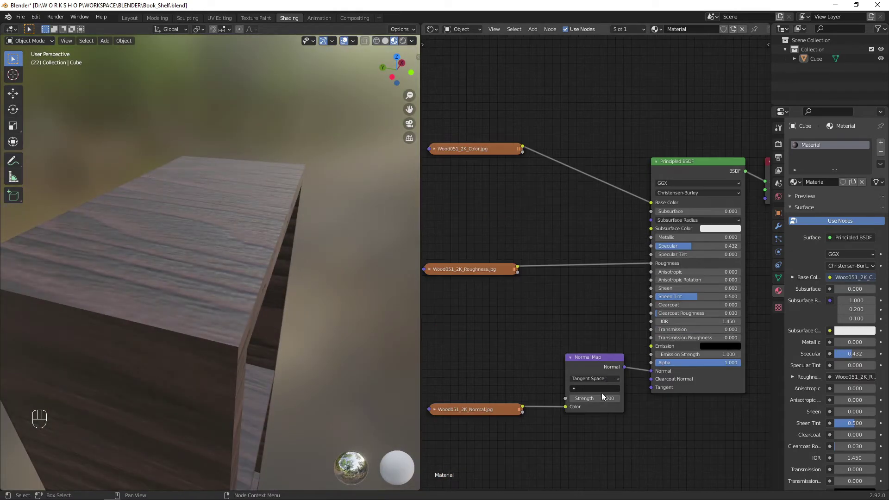
mouse_move(604, 398)
mouse_down()
mouse_move(635, 397)
mouse_move(602, 398)
mouse_up()
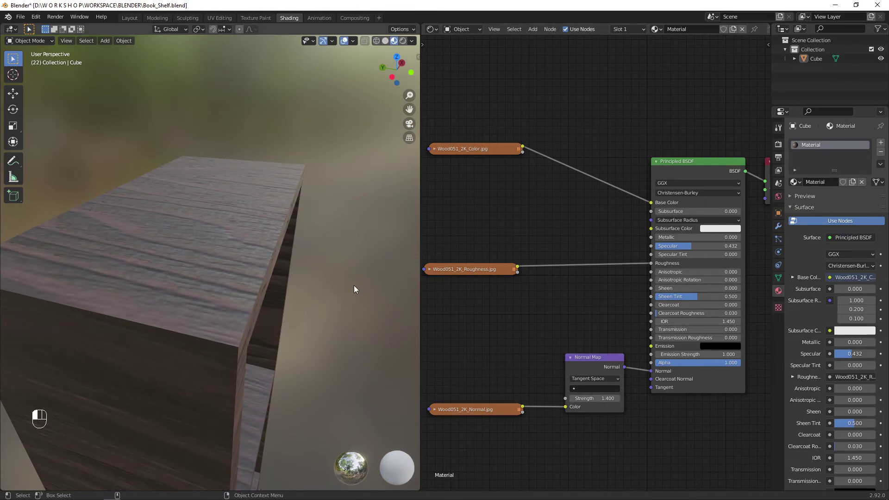
alt+drag(354, 290, 185, 285)
key(alt+Tab)
scroll(355, 134, up, 3)
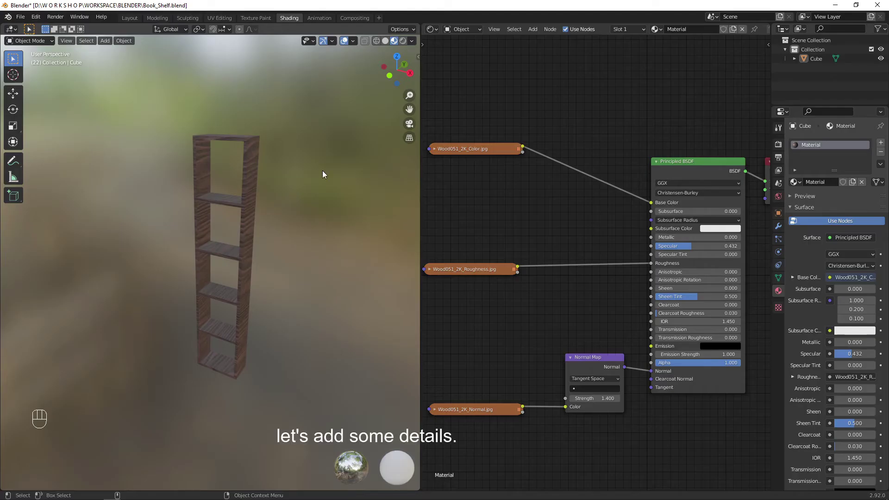
Switch to the Layout workspace and view the shelf's upper part from the left side in orthographic view
click(129, 18)
scroll(265, 175, up, 5)
key(3)
key(3)
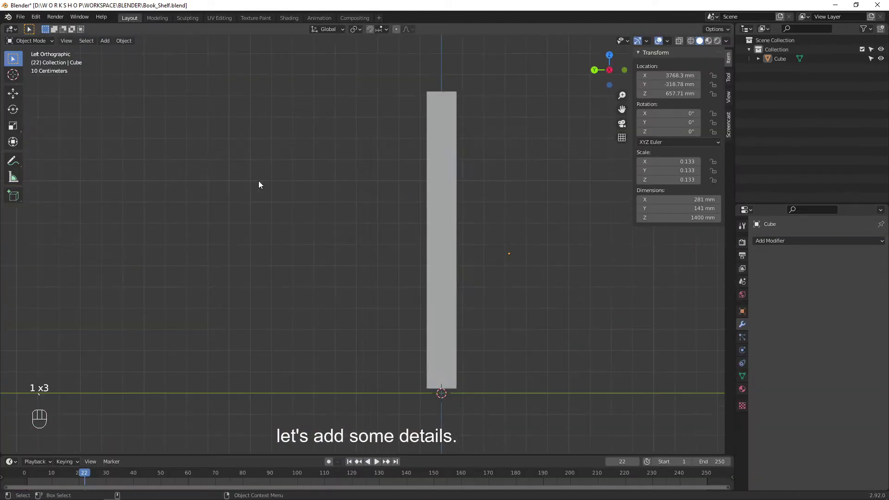
scroll(355, 202, up, 3)
key(shift+a)
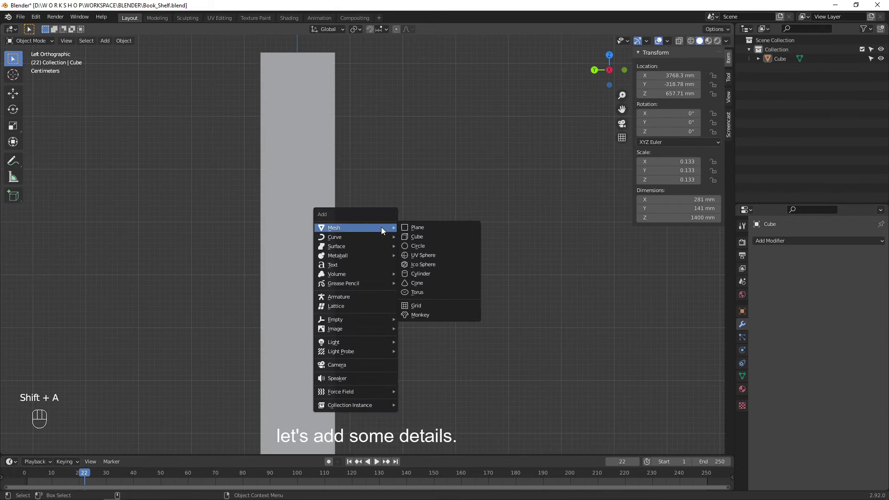
click(438, 272)
alt+drag(437, 272, 377, 274)
key(s)
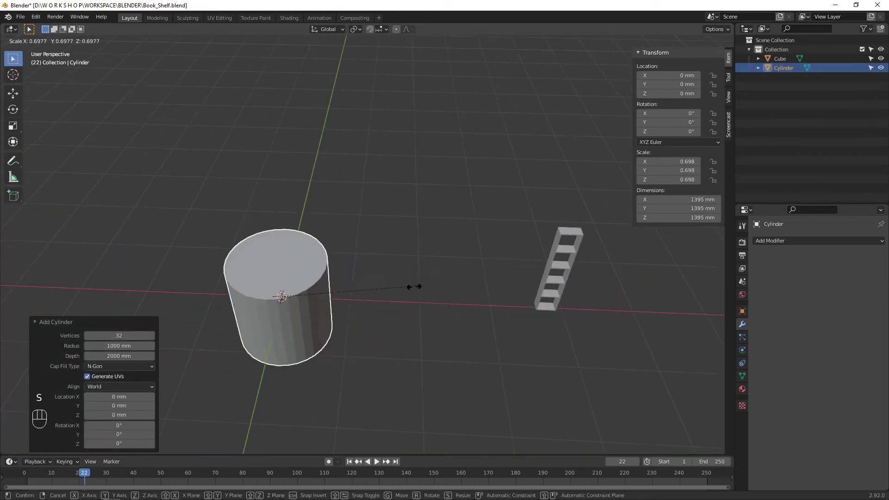
click(280, 301)
alt+drag(280, 302, 370, 143)
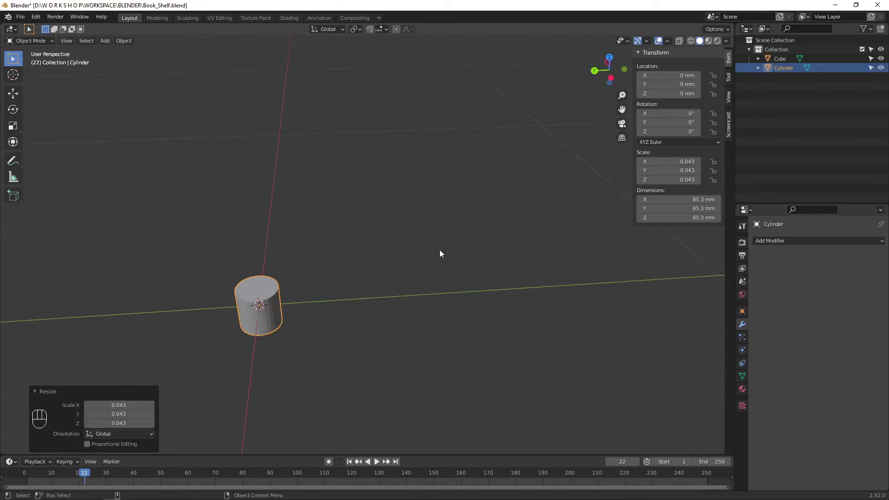
key(ctrl+z)
key(ctrl+z)
key(ctrl+z)
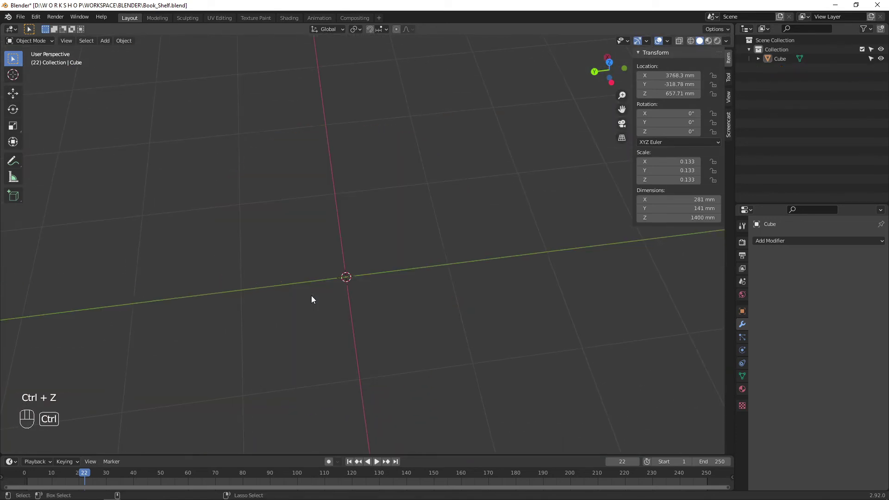
Add a cylinder mesh at the world origin and reduce it to 10 vertices
key(shift+a)
click(392, 321)
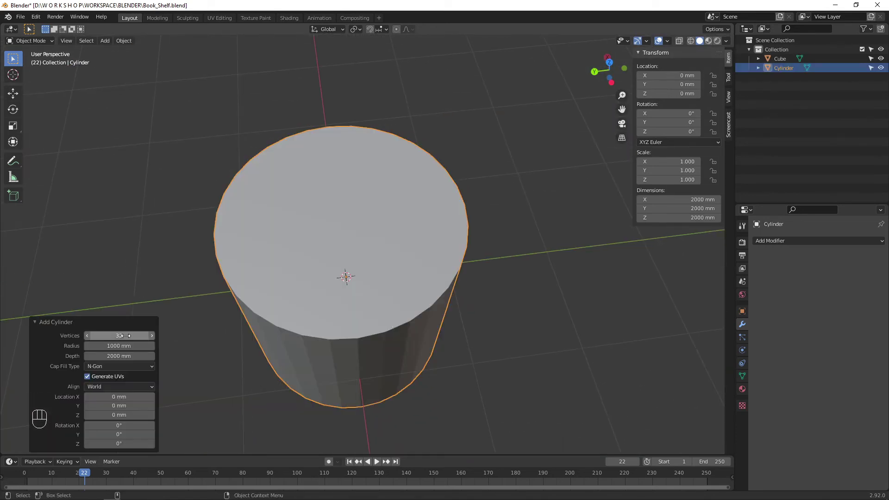
click(85, 337)
click(86, 337)
click(85, 337)
click(85, 337)
click(497, 242)
click(450, 243)
Scale the cylinder down uniformly to about 42 mm in height
key(s)
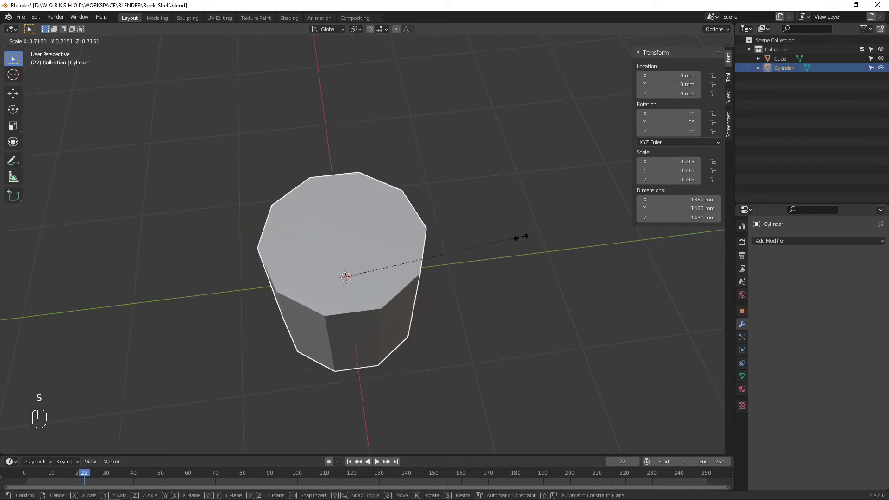
click(357, 290)
key(KP_Decimal)
middle_drag(366, 283, 456, 219)
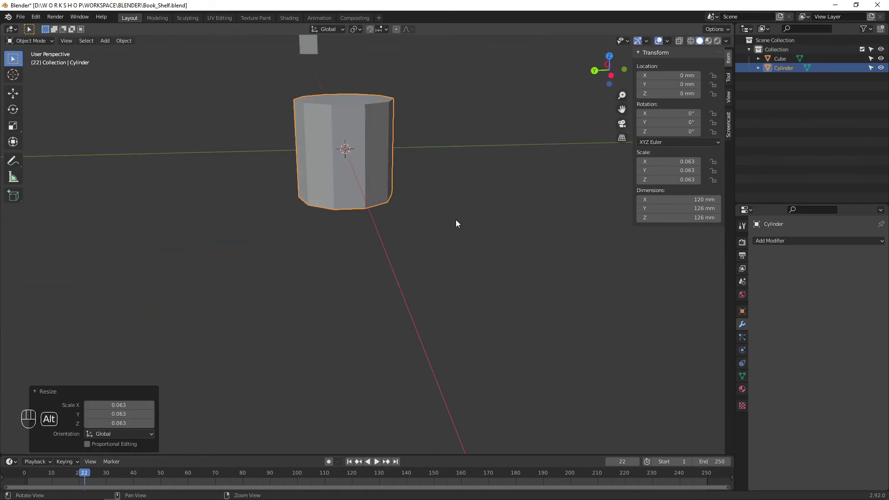
key(s)
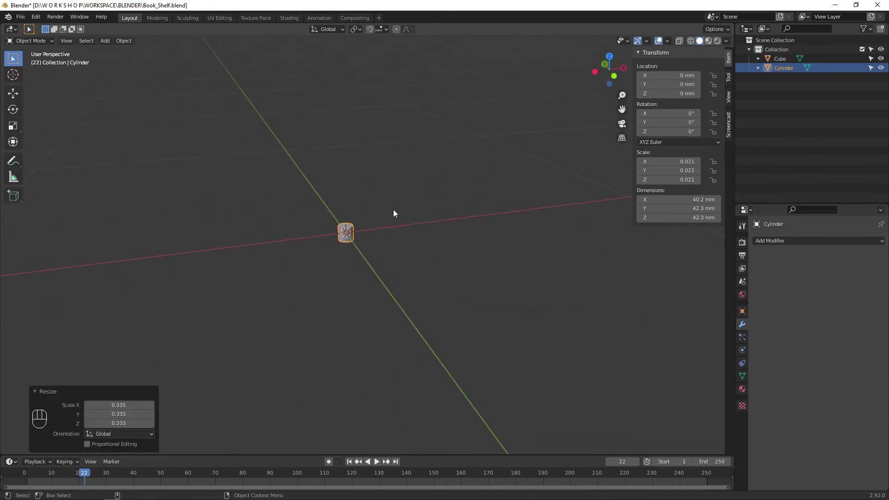
Rotate the cylinder 90° about the Y axis and move it next to the shelf's upper part
key(Return)
scroll(393, 209, down, 10)
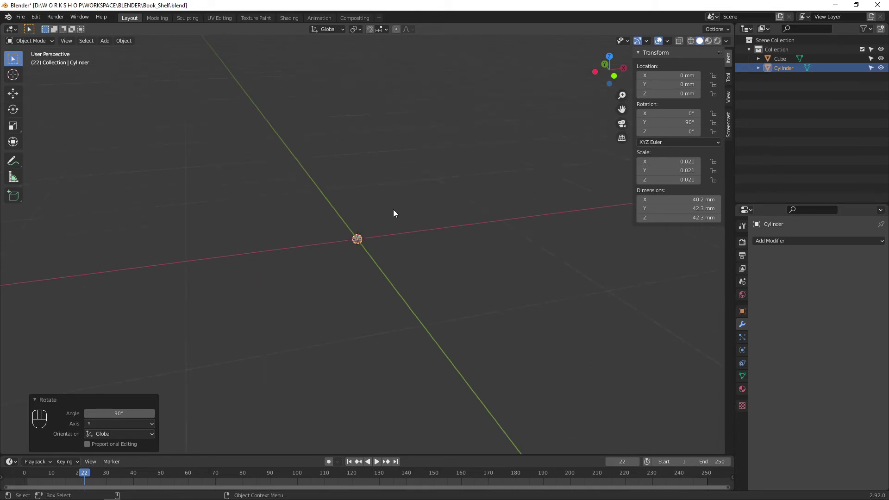
alt+middle_drag(453, 230, 371, 242)
key(g)
click(491, 163)
Scale the cylinder down to about 9 mm and display the viewport in Material Preview shading
alt+middle_drag(467, 330, 569, 320)
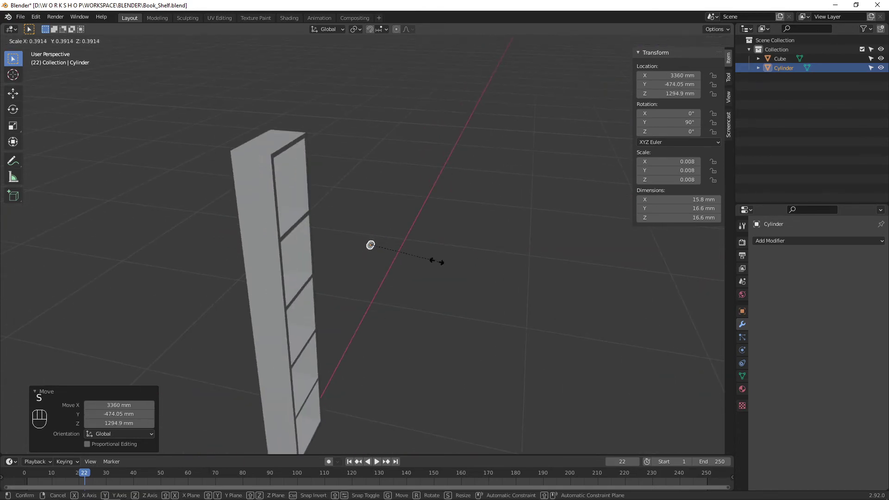
click(396, 272)
click(708, 41)
Move the cylinder next to the outer face of the shelf's side panel, near the topmost compartment
alt+middle_drag(451, 296, 508, 235)
key(g)
click(278, 219)
alt+middle_drag(310, 241, 304, 278)
key(grave)
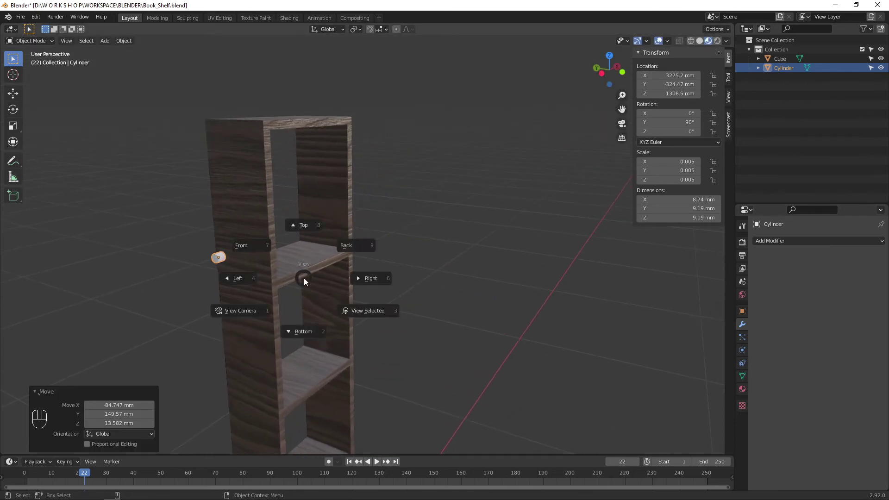
click(243, 244)
click(553, 262)
Lower the cylinder about 163 mm along Z, toward the level of the uppermost inner shelf board
alt+middle_drag(521, 312, 393, 292)
alt+scroll(387, 292, up, 1)
scroll(352, 292, up, 8)
alt+middle_drag(292, 291, 311, 200)
key(g)
click(324, 383)
alt+middle_drag(323, 383, 332, 374)
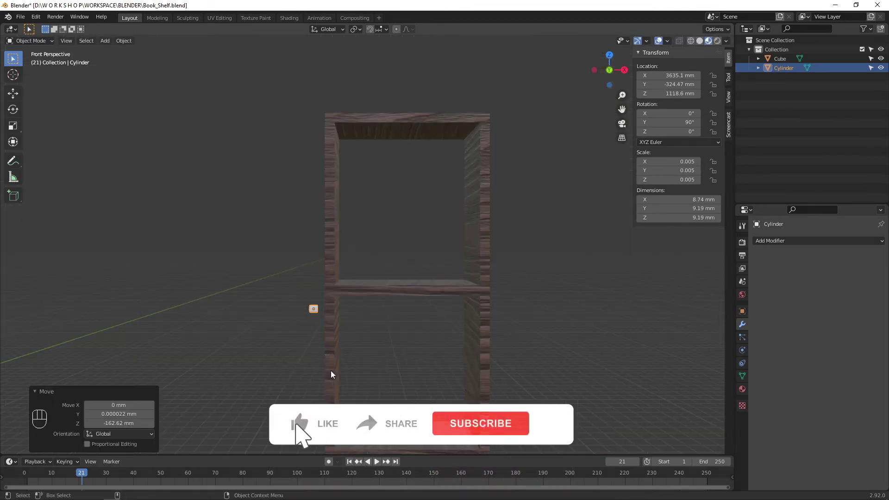
Move the cylinder about 288 mm along Y so that it lines up with the side panel's depth
key(grave)
click(324, 369)
alt+middle_drag(212, 367, 518, 310)
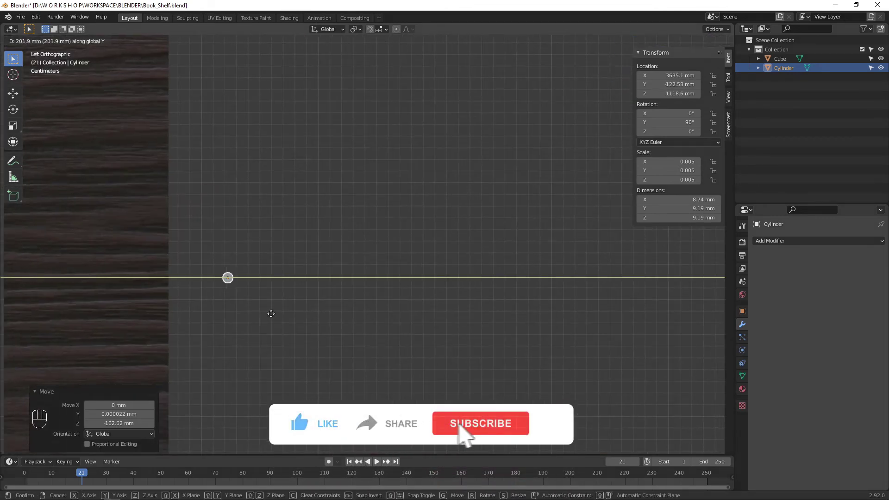
click(170, 313)
alt+middle_drag(275, 308, 440, 296)
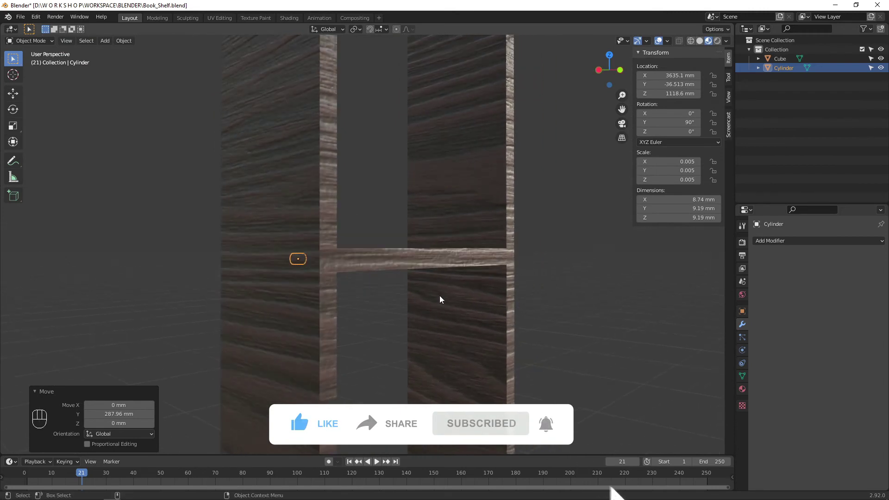
Move the cylinder along X to about 3631.7 mm and scale it down to about 5.6 mm
click(437, 297)
click(436, 301)
alt+middle_drag(377, 320, 438, 329)
click(365, 261)
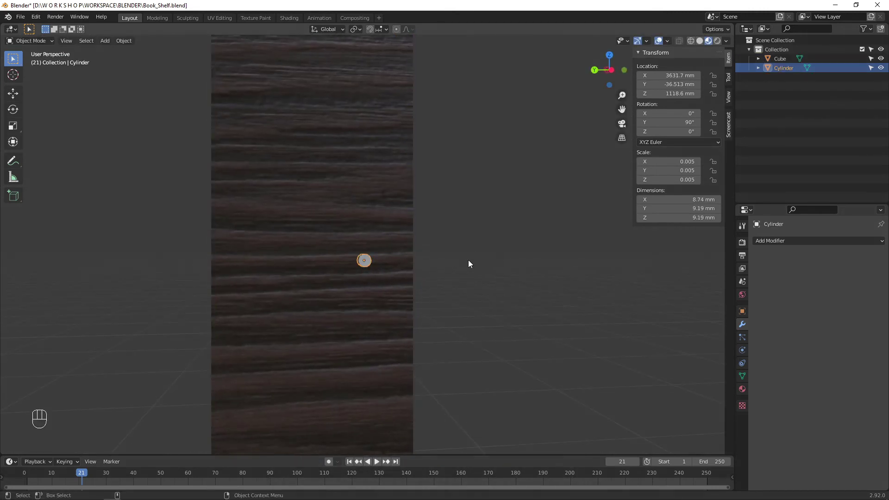
click(435, 256)
alt+middle_drag(435, 256, 445, 280)
Adjust the cylinder along X to about 3630.2 mm so that it sits against the side panel's outer face
key(g)
key(x)
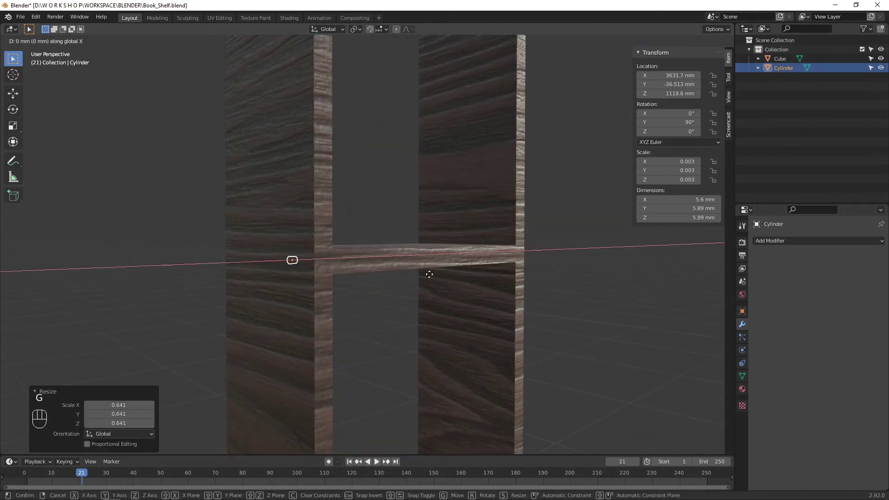
click(427, 273)
click(386, 207)
alt+drag(387, 207, 411, 232)
alt+middle_drag(412, 232, 338, 256)
alt+right_drag(338, 256, 185, 201)
alt+middle_drag(185, 200, 290, 282)
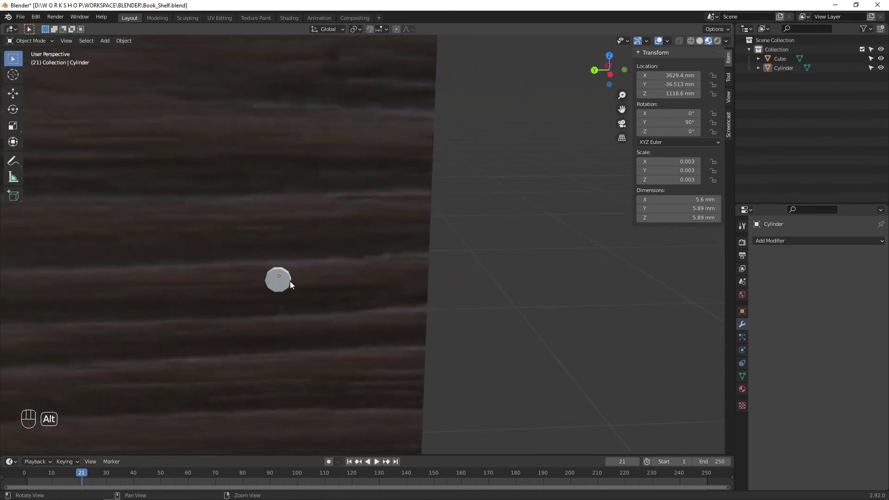
key(x)
click(275, 279)
click(555, 210)
alt+right_drag(554, 209, 468, 273)
alt+drag(468, 273, 438, 278)
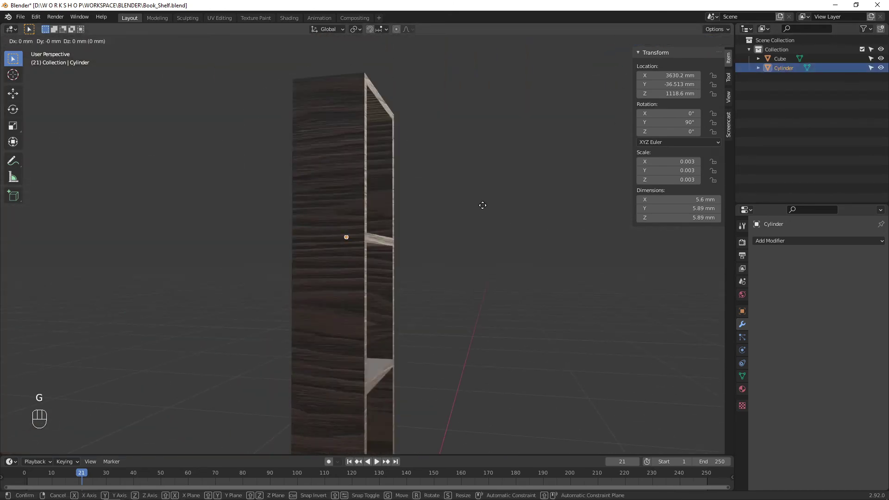
Move the cylinder along Y toward the side panel's front edge and scale it down to about 4.9 mm
click(498, 214)
click(511, 232)
click(446, 236)
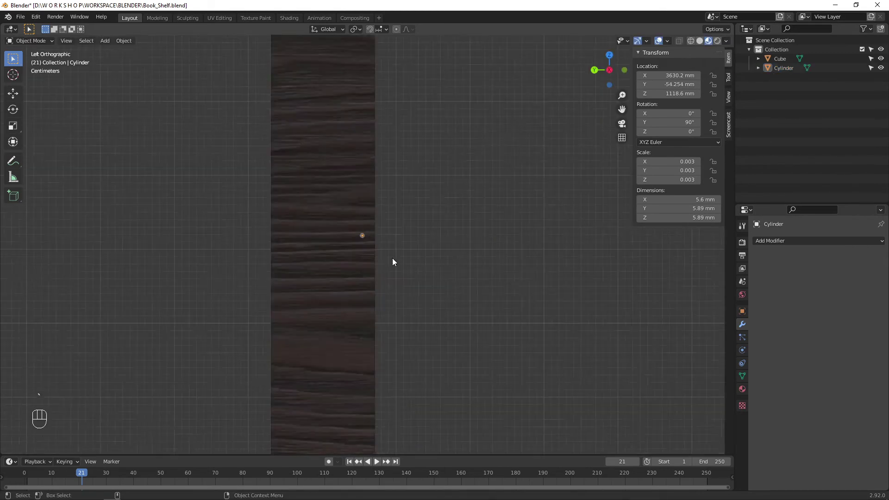
scroll(393, 258, up, 3)
click(360, 229)
key(s)
click(455, 225)
Duplicate the cylinder about 108 mm along Y toward the back edge and nudge the original to Y about -55.3 mm
alt+middle_drag(434, 262, 463, 312)
click(389, 279)
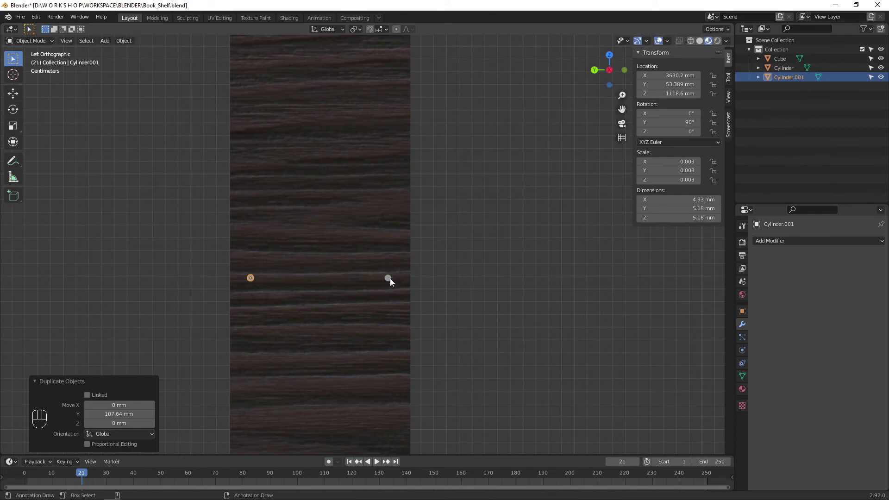
click(389, 278)
key(g)
key(y)
click(390, 279)
click(486, 301)
Select both cylinders and shift them about -1.6 mm along X into the side panel
mouse_move(489, 302)
alt+mouse_down()
mouse_move(446, 322)
mouse_move(479, 304)
alt+mouse_up()
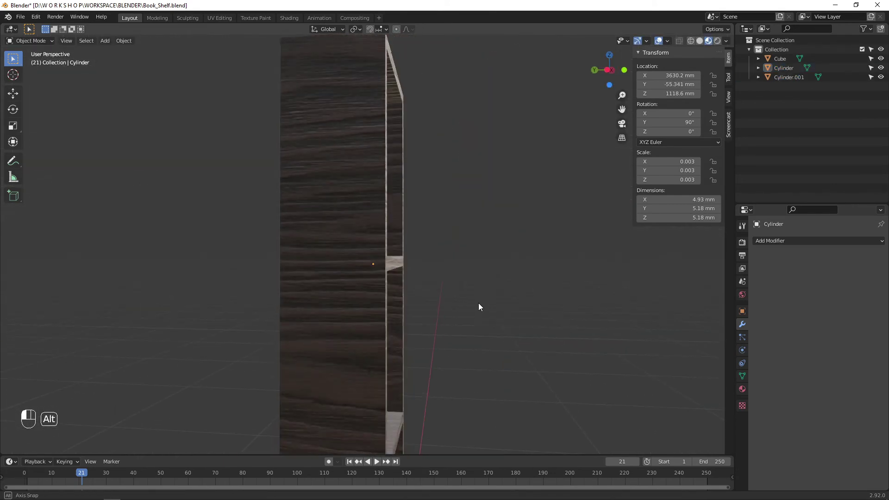
click(784, 68)
shift+click(788, 78)
scroll(483, 277, up, 5)
click(495, 276)
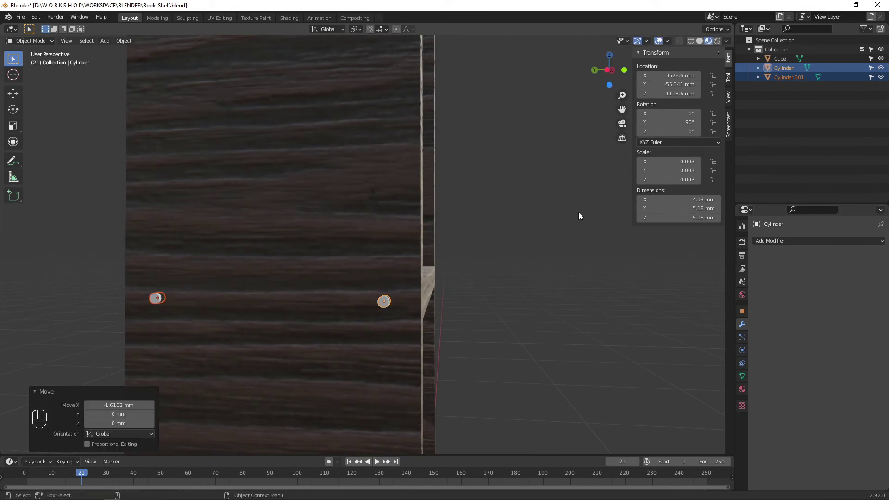
click(579, 212)
Join the front and back cylinders into a single object
scroll(463, 259, down, 9)
alt+drag(461, 231, 402, 245)
click(784, 68)
shift+click(789, 77)
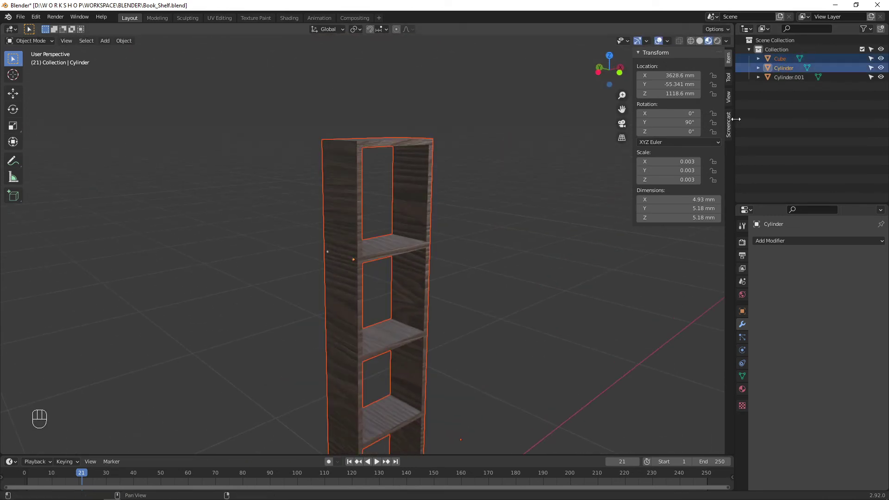
Lower the cylinder pair about 1.25 mm along Z to centre it on the shelf board in front view
key(KP_1)
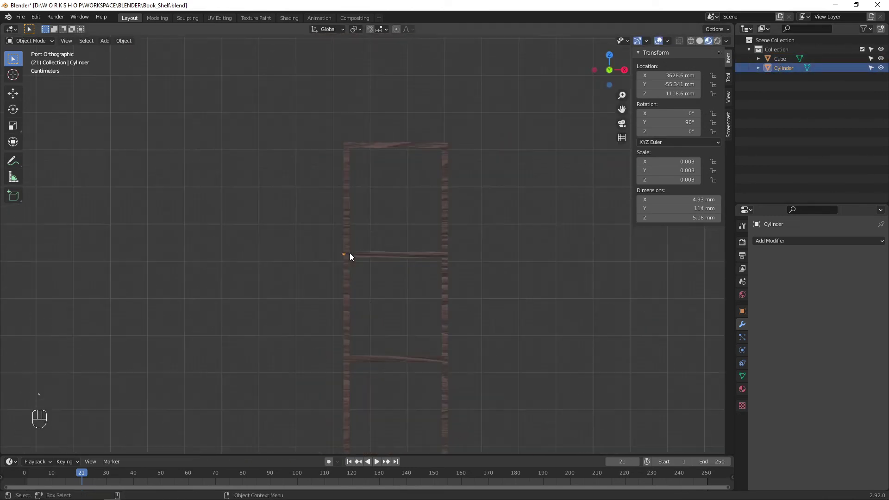
scroll(349, 253, up, 6)
key(g)
key(z)
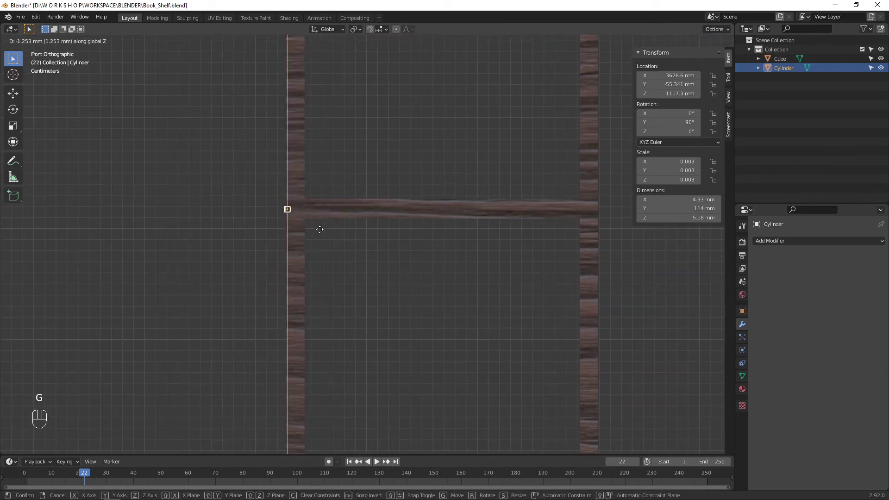
click(318, 229)
In wireframe shading, duplicate the cylinder pair down along Z onto each of the three lower inner shelf boards
scroll(320, 229, down, 2)
click(691, 40)
alt+shift+drag(353, 305, 364, 216)
key(shift+d)
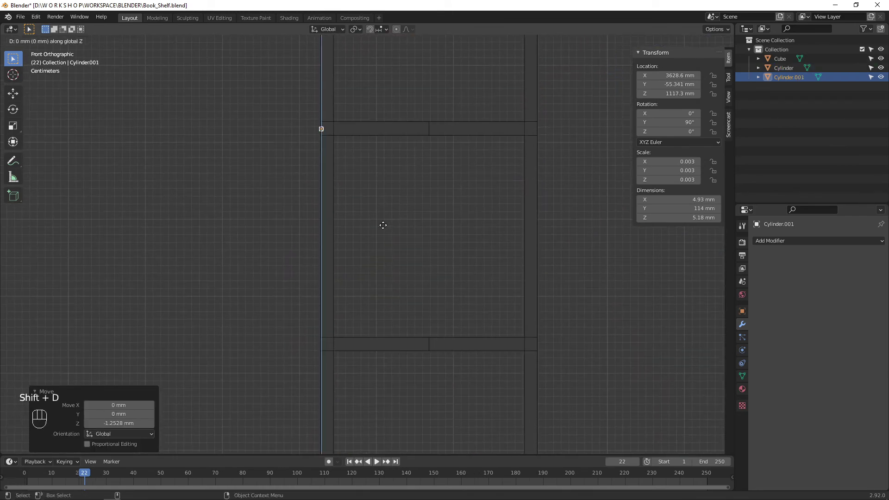
key(shift+d)
key(z)
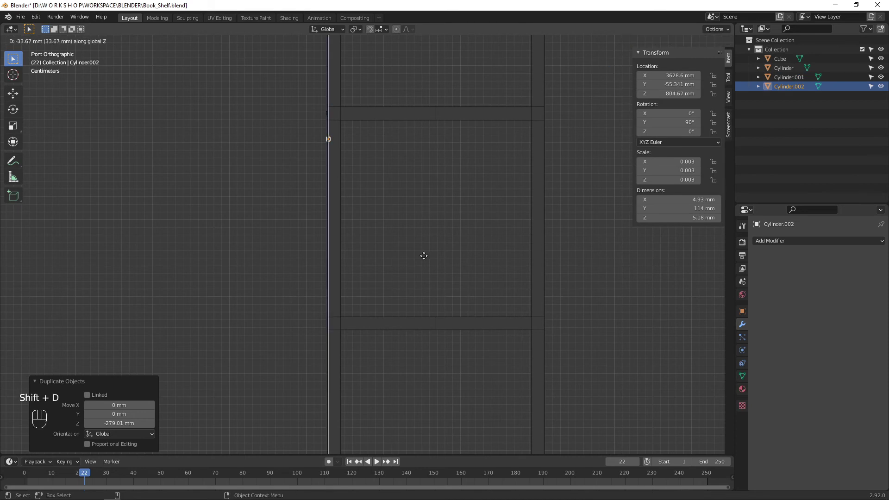
click(438, 416)
shift+middle_drag(438, 416, 429, 101)
key(shift+d)
key(z)
click(470, 37)
click(432, 255)
Switch to Photos to compare the cylinder positions with the reference shelf image, and return to Blender
click(790, 96)
key(alt+Tab)
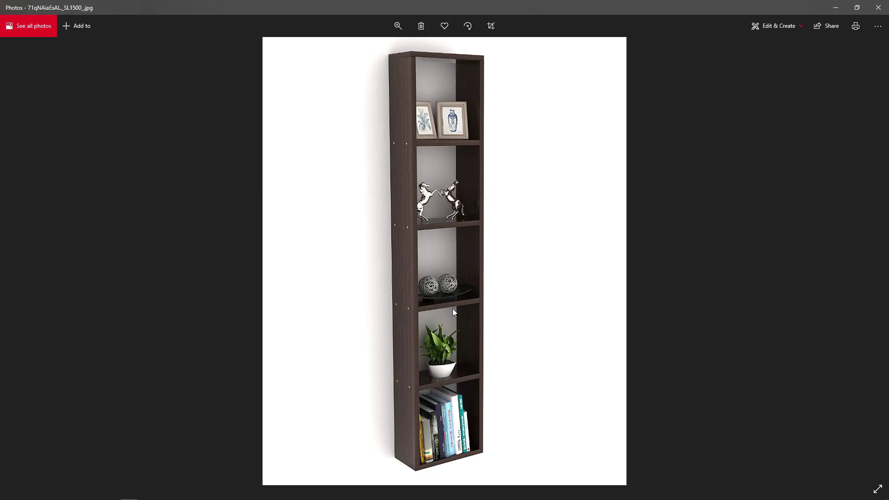
key(alt+Tab)
click(459, 271)
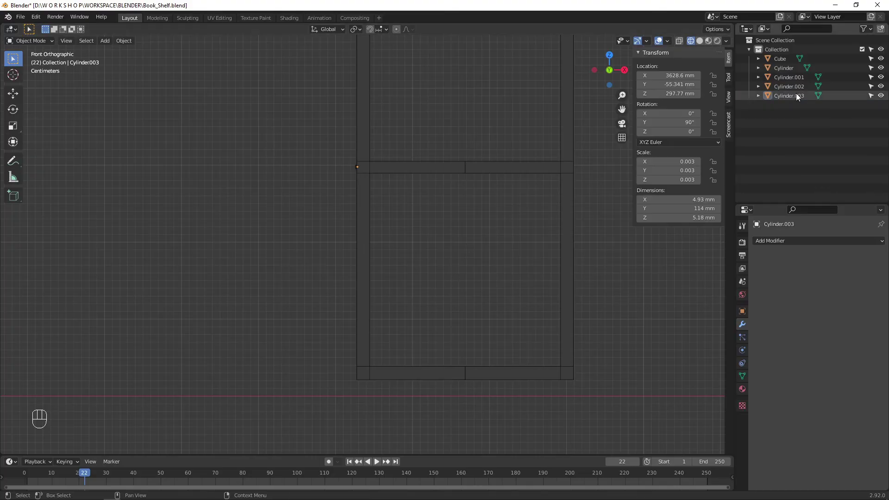
Join the four cylinder pairs on the side panel into one object
click(786, 68)
shift+click(789, 95)
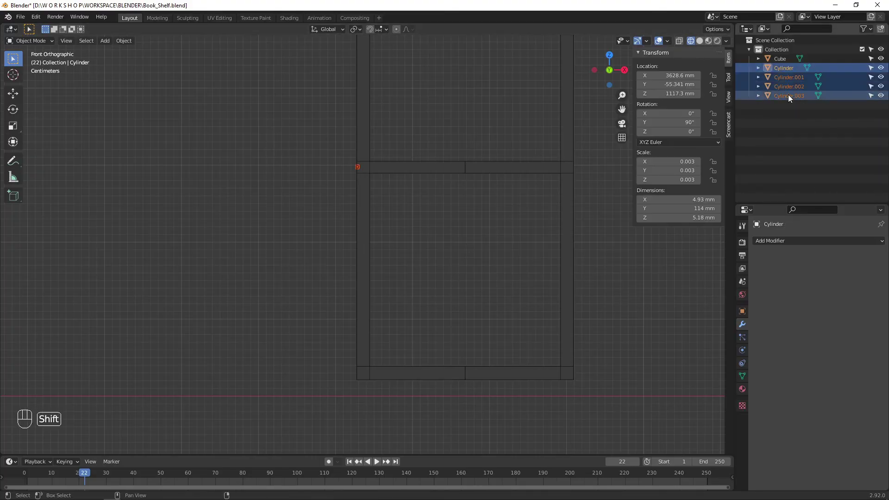
key(ctrl+j)
Duplicate the joined cylinders about 279 mm along X onto the opposite side panel
shift+middle_drag(507, 337, 481, 249)
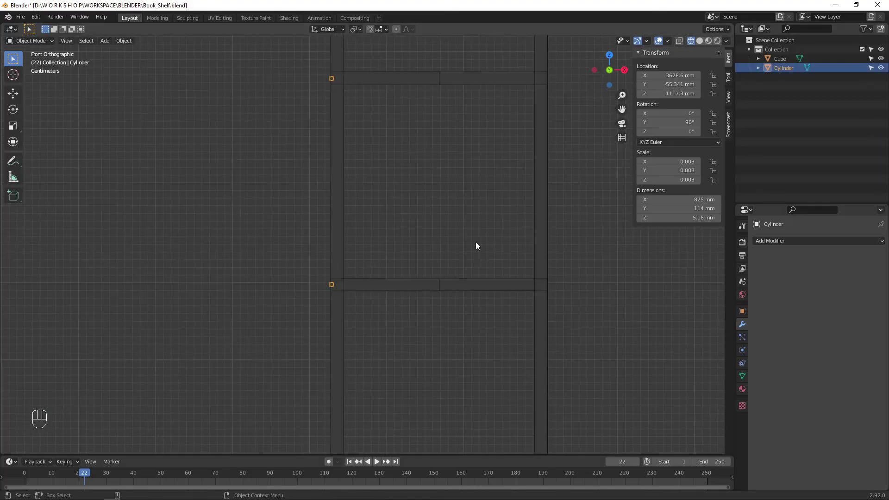
key(shift+d)
key(x)
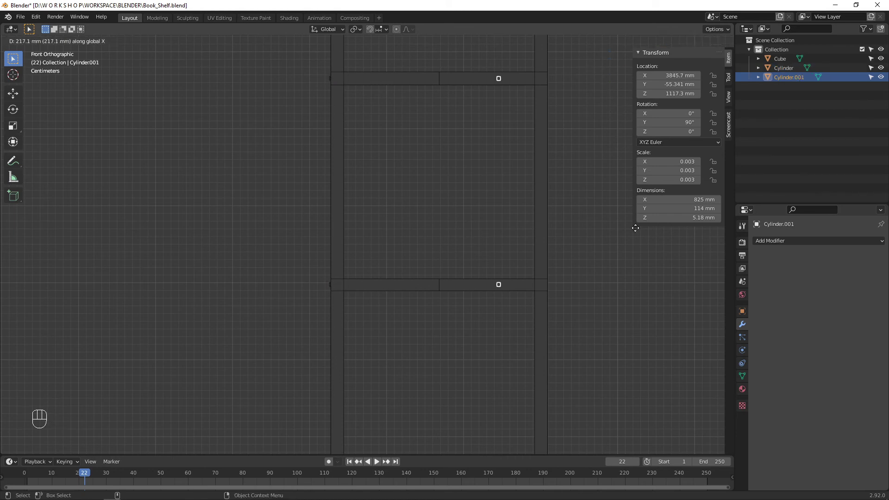
click(683, 230)
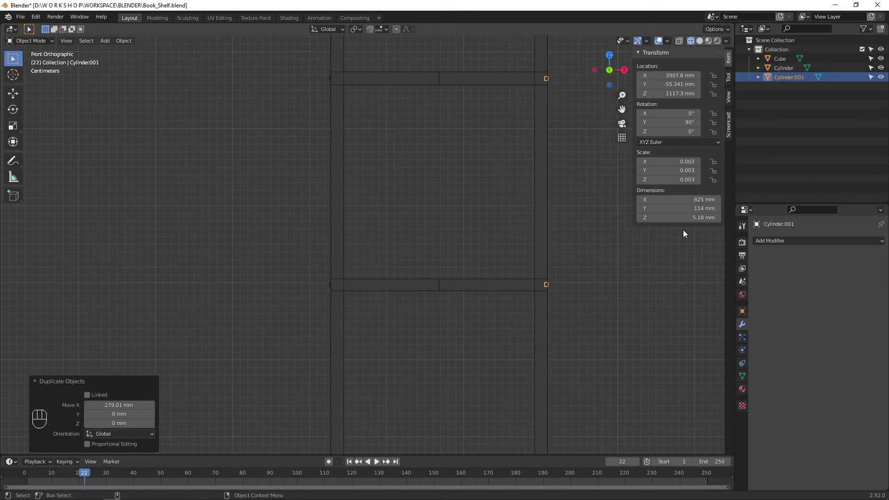
Join the cylinder sets of both side panels into a single object
click(601, 222)
key(Tab)
key(Tab)
click(783, 78)
shift+click(783, 69)
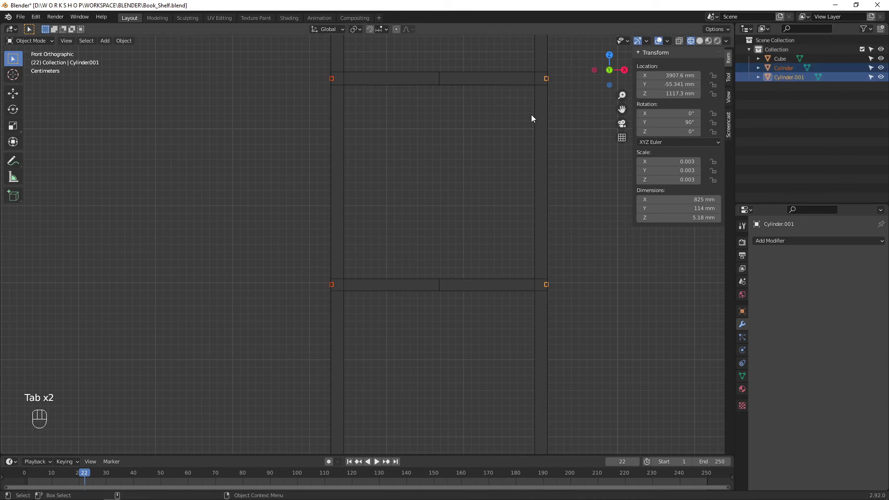
key(ctrl+j)
Select the shelf object and examine the whole model from several angles in Solid shading
click(789, 59)
click(579, 129)
scroll(519, 186, down, 7)
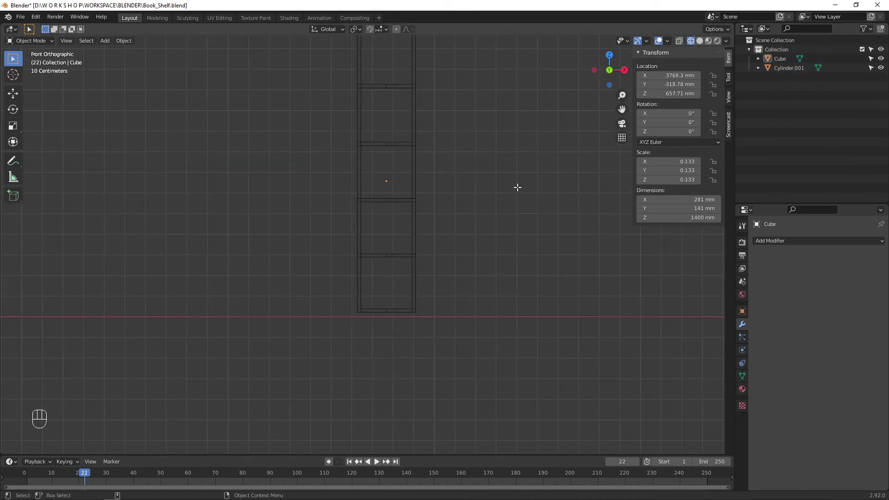
key(Tab)
key(Tab)
alt+drag(519, 187, 584, 173)
click(700, 41)
scroll(452, 142, down, 5)
mouse_move(452, 185)
alt+mouse_down()
mouse_move(399, 306)
mouse_move(315, 166)
mouse_move(449, 73)
alt+mouse_up()
scroll(399, 307, up, 5)
Open the Shading workspace and give the cylinder object a new material
click(162, 18)
key(Tab)
click(289, 18)
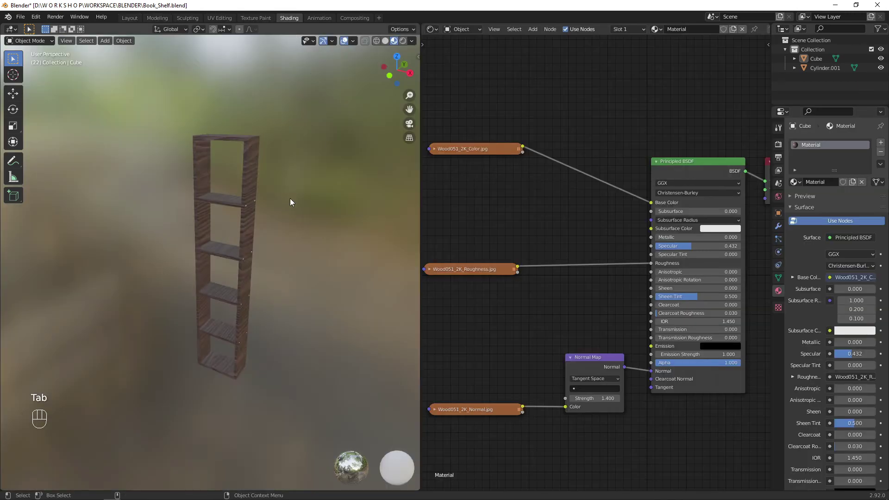
scroll(290, 200, up, 4)
alt+drag(290, 199, 362, 162)
scroll(257, 213, up, 5)
click(251, 213)
click(855, 182)
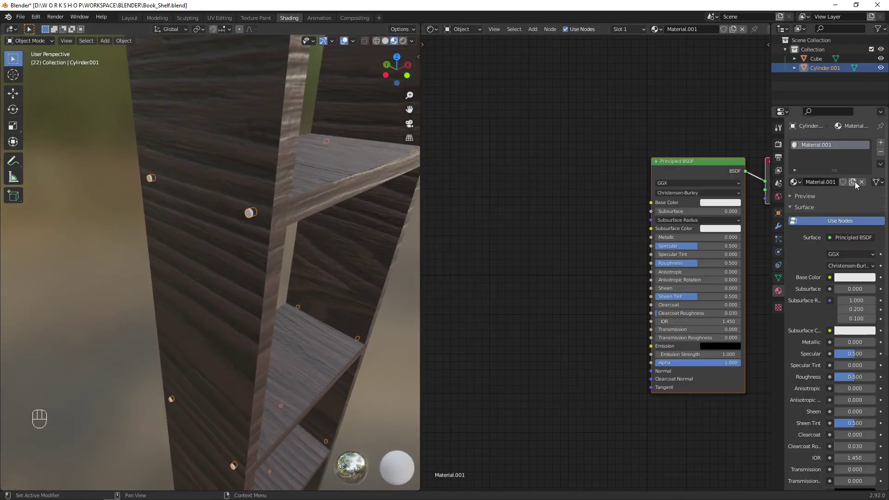
middle_drag(612, 204, 444, 193)
ctrl+right_drag(590, 152, 602, 183)
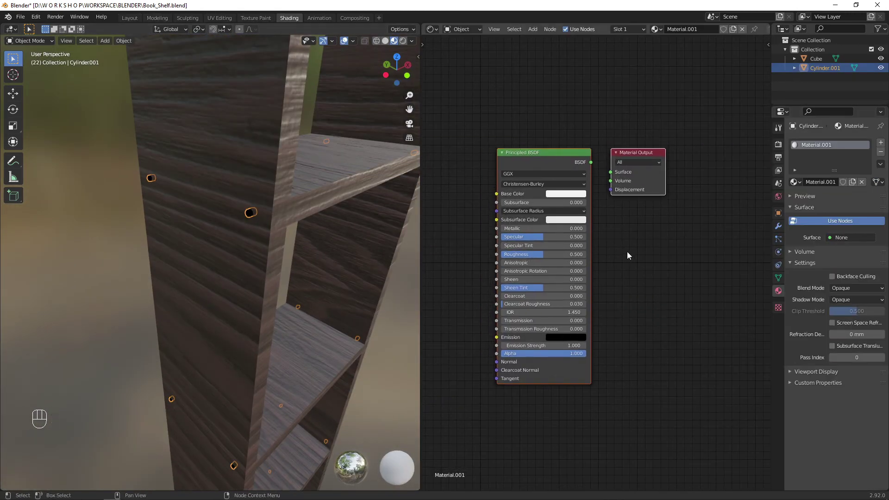
key(ctrl+z)
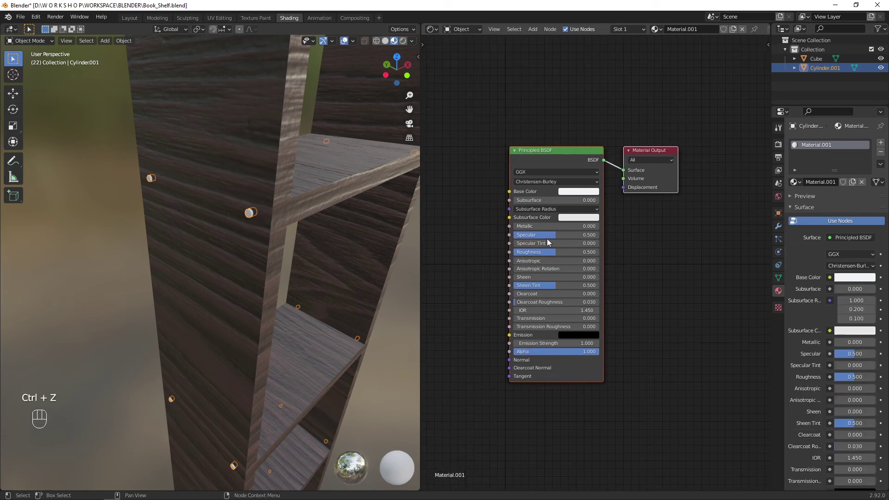
Set the cylinder material's Metallic to 1.000, Roughness to 0.000, Sheen to 1.000, Sheen Tint to 0.505 and Clearcoat to 0.632
drag(543, 226, 599, 226)
drag(571, 253, 514, 253)
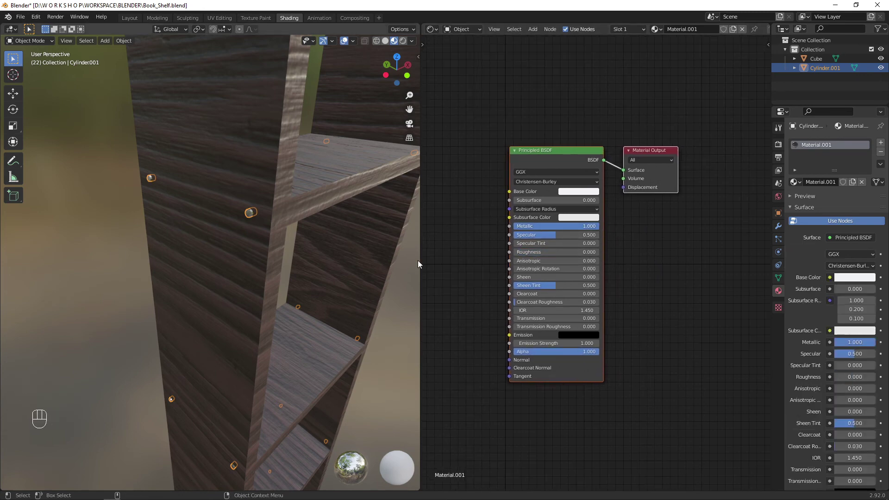
alt+middle_drag(418, 260, 373, 229)
alt+drag(372, 229, 359, 237)
alt+right_drag(359, 237, 374, 297)
click(364, 222)
alt+drag(373, 297, 320, 250)
alt+right_drag(320, 250, 293, 265)
alt+drag(294, 266, 260, 297)
drag(533, 277, 568, 294)
alt+drag(397, 239, 301, 311)
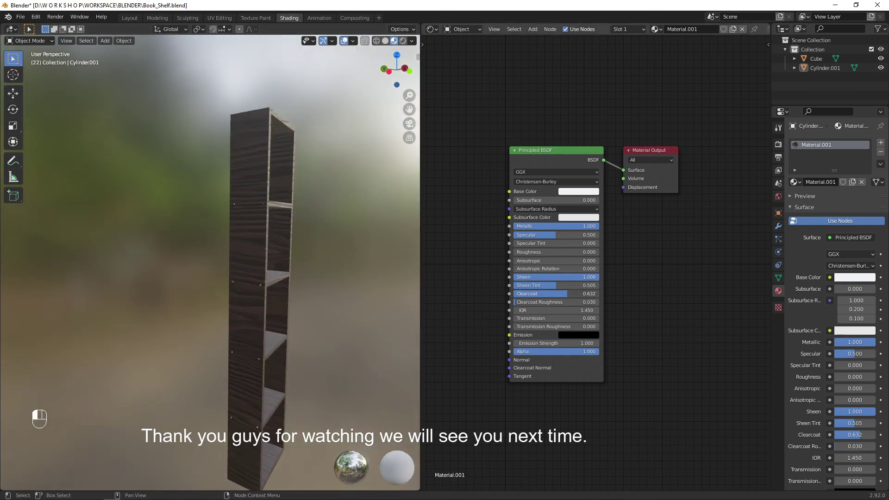